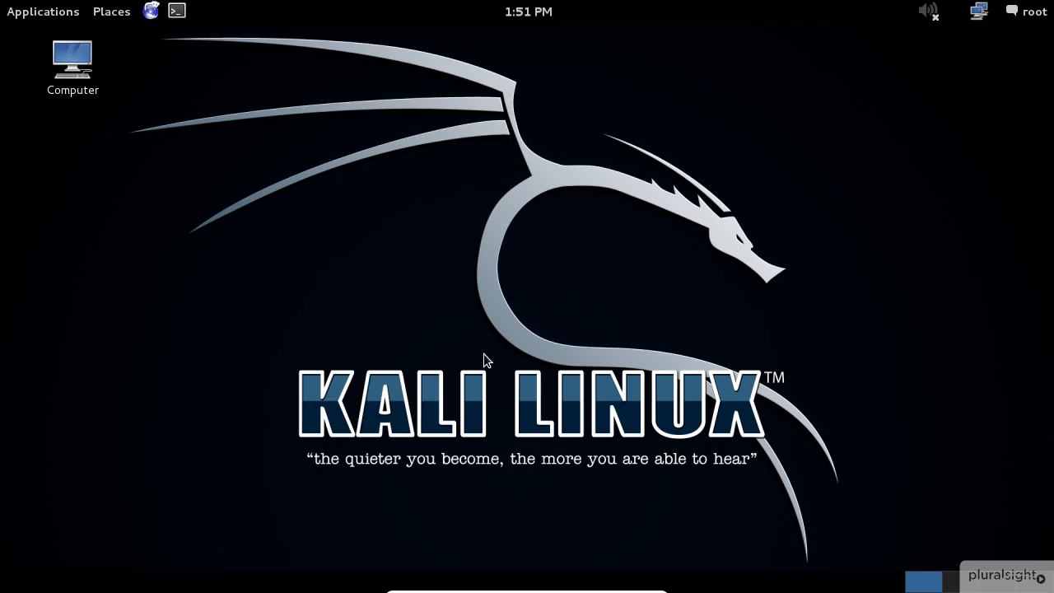
Launch the OpenVAS initial setup script from the Kali Applications menu and let it finish
click(43, 12)
mouse_move(56, 155)
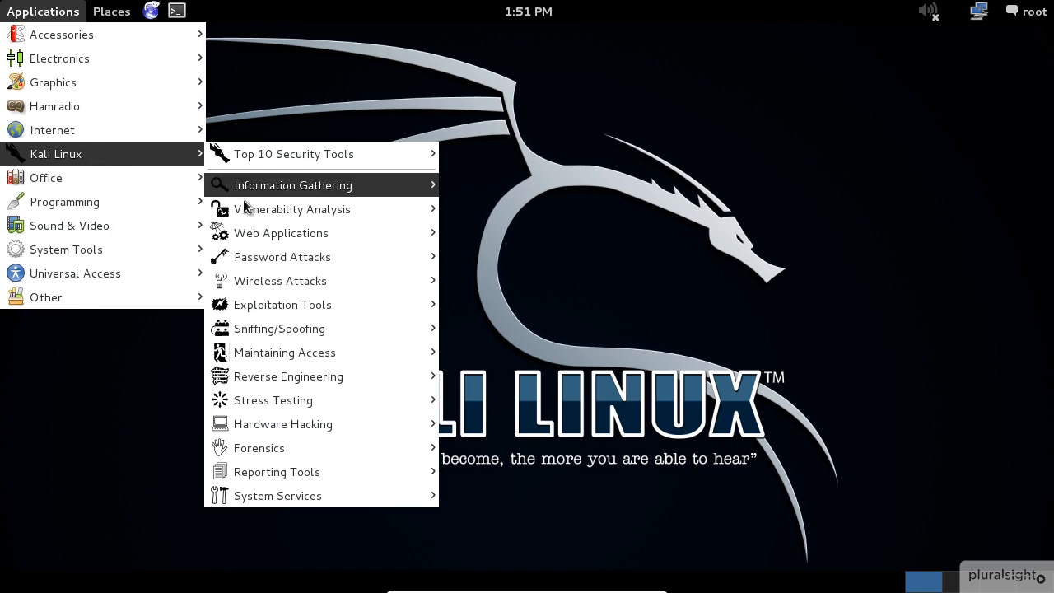
mouse_move(292, 209)
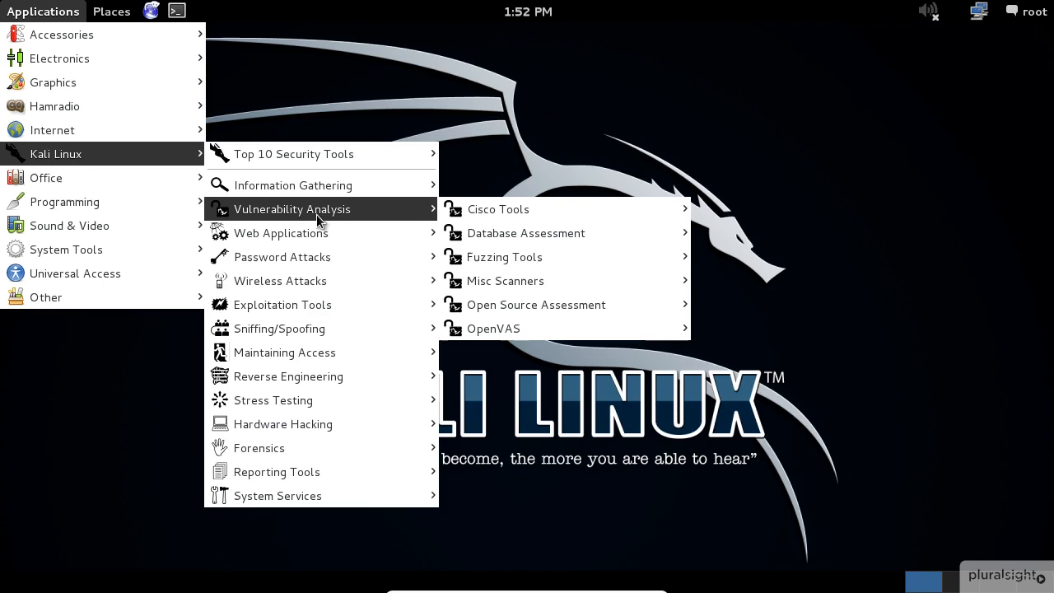
mouse_move(495, 329)
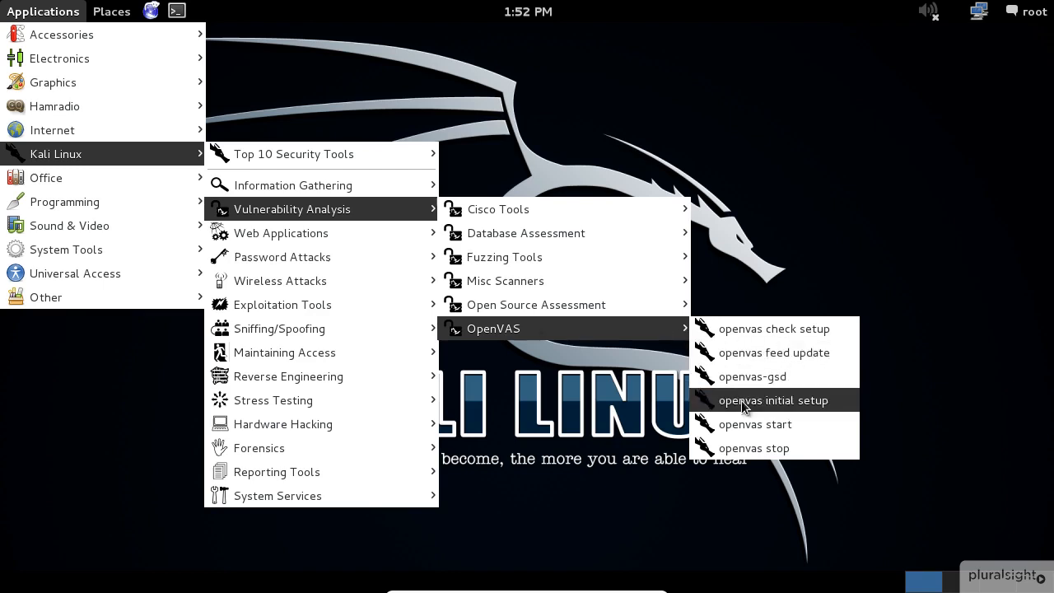
click(773, 400)
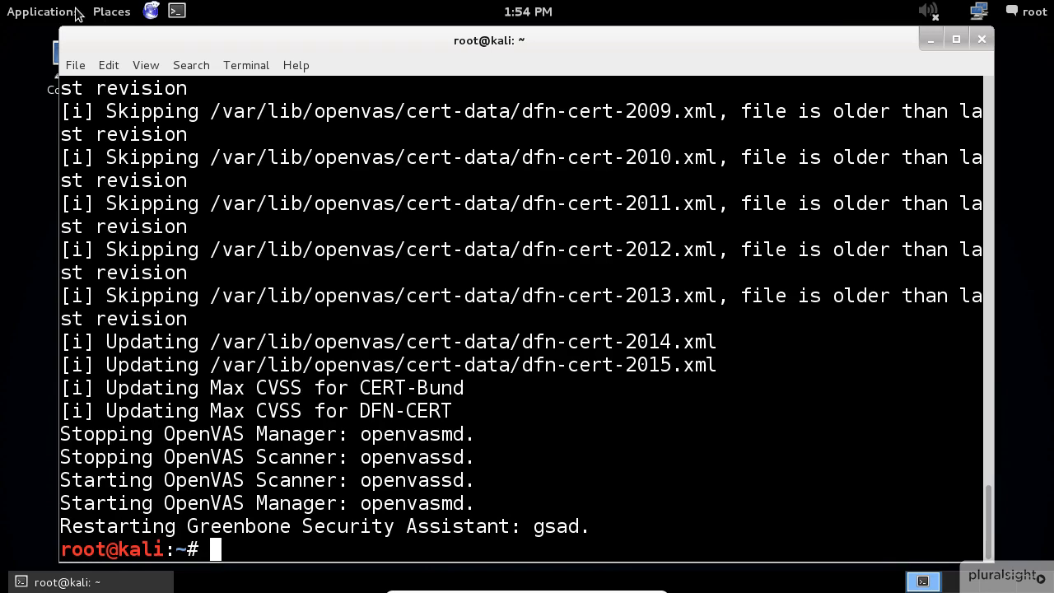
Run the OpenVAS feed update from the Applications menu, then close both terminal windows
click(43, 11)
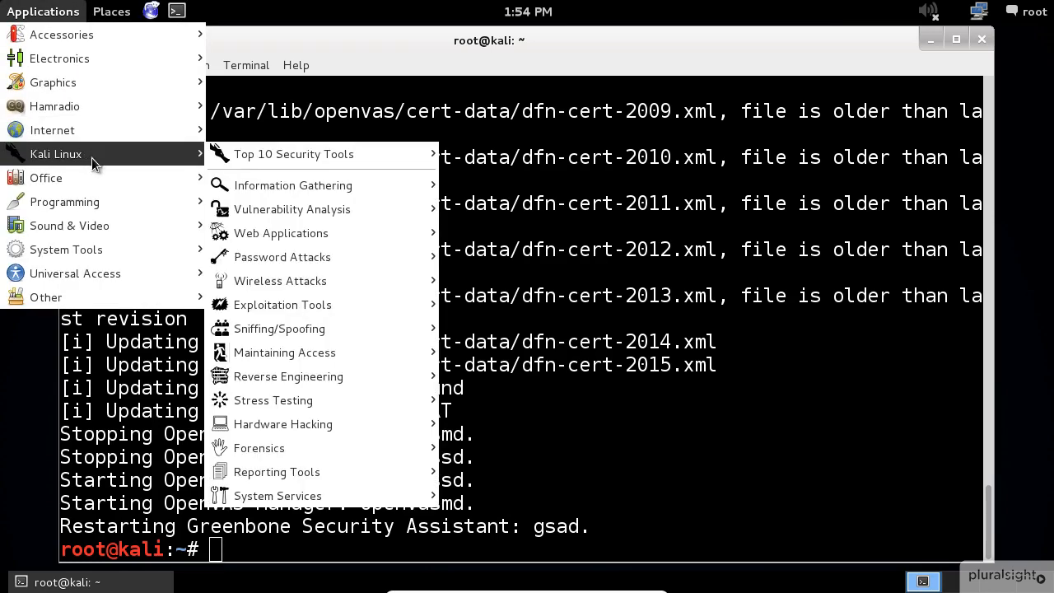
mouse_move(56, 154)
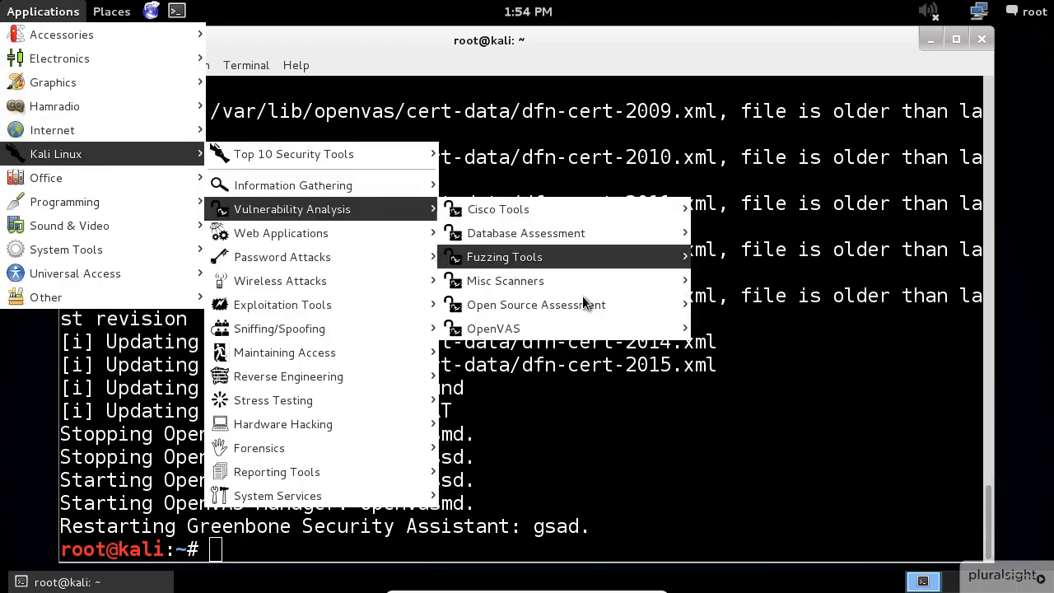
mouse_move(293, 209)
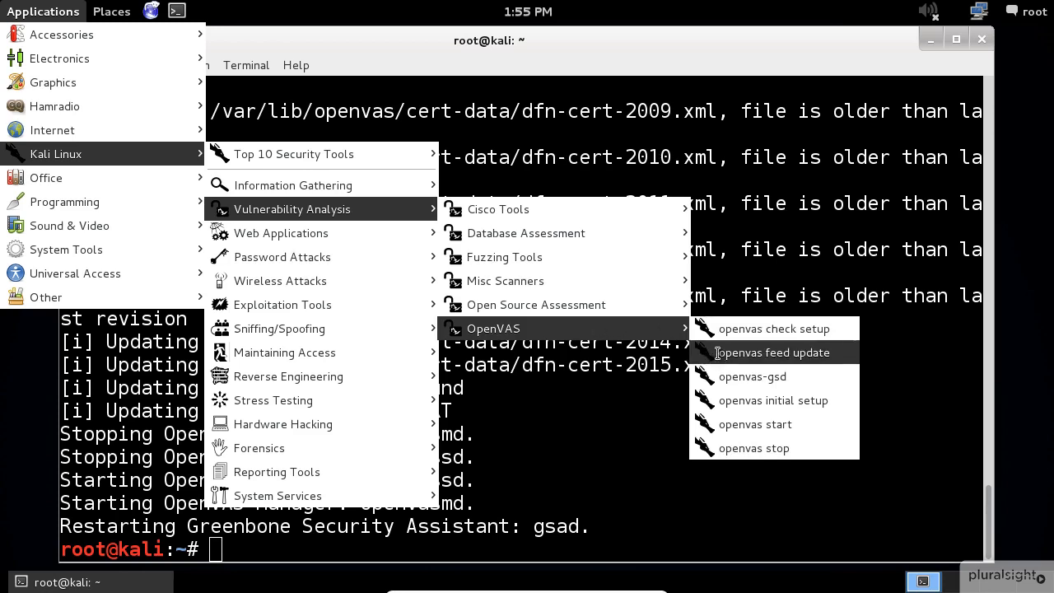
click(718, 355)
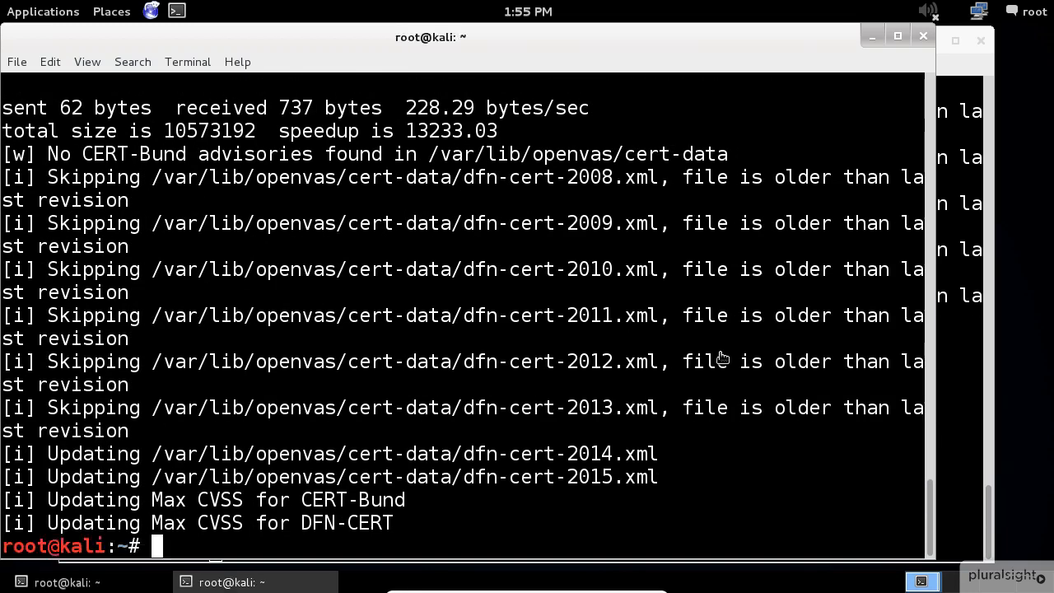
click(924, 36)
click(981, 39)
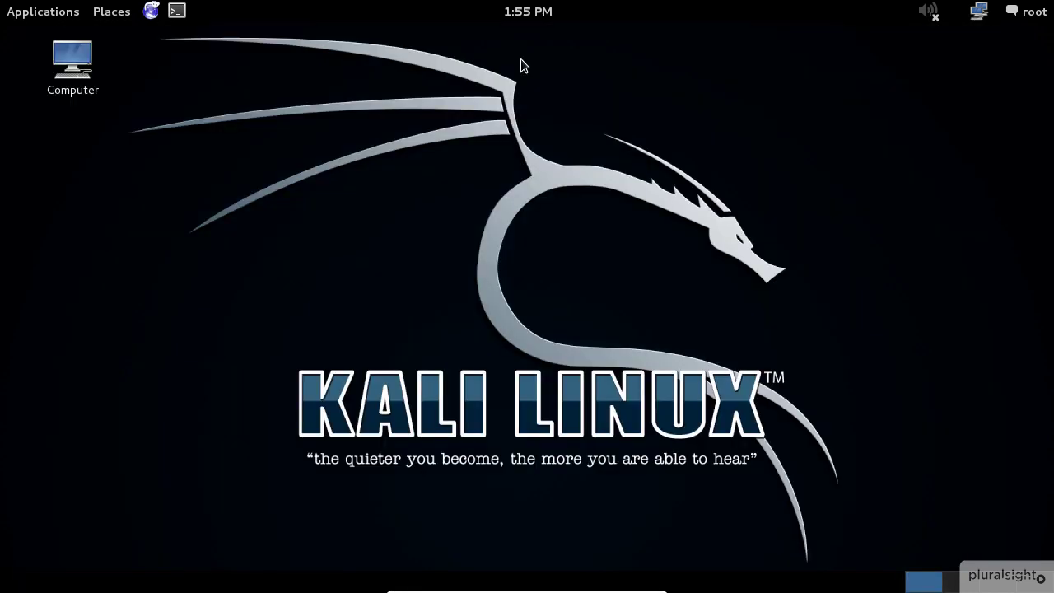
click(152, 11)
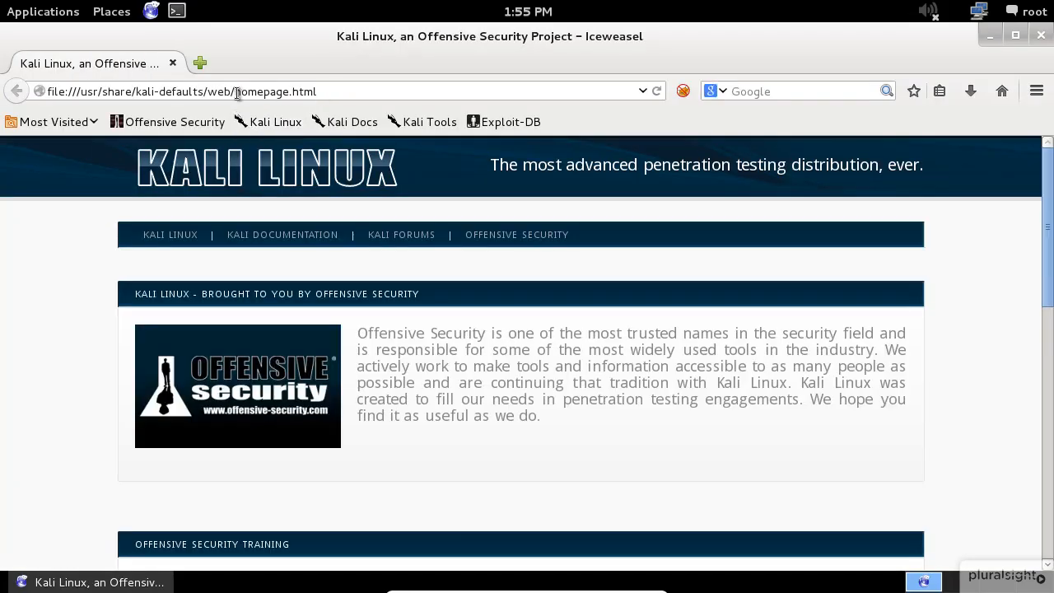
drag(318, 92, 52, 88)
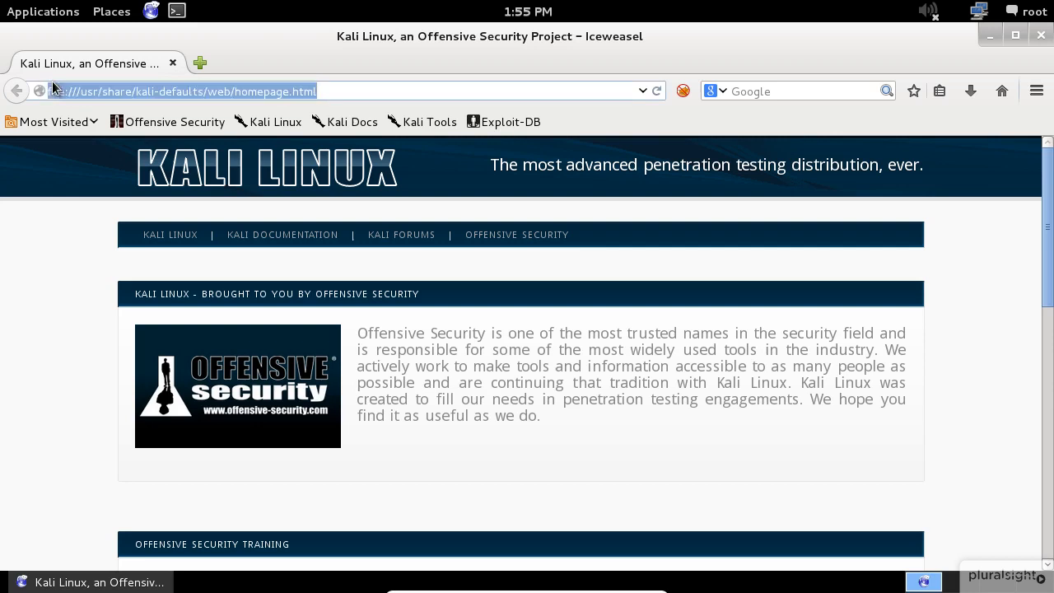
text(h)
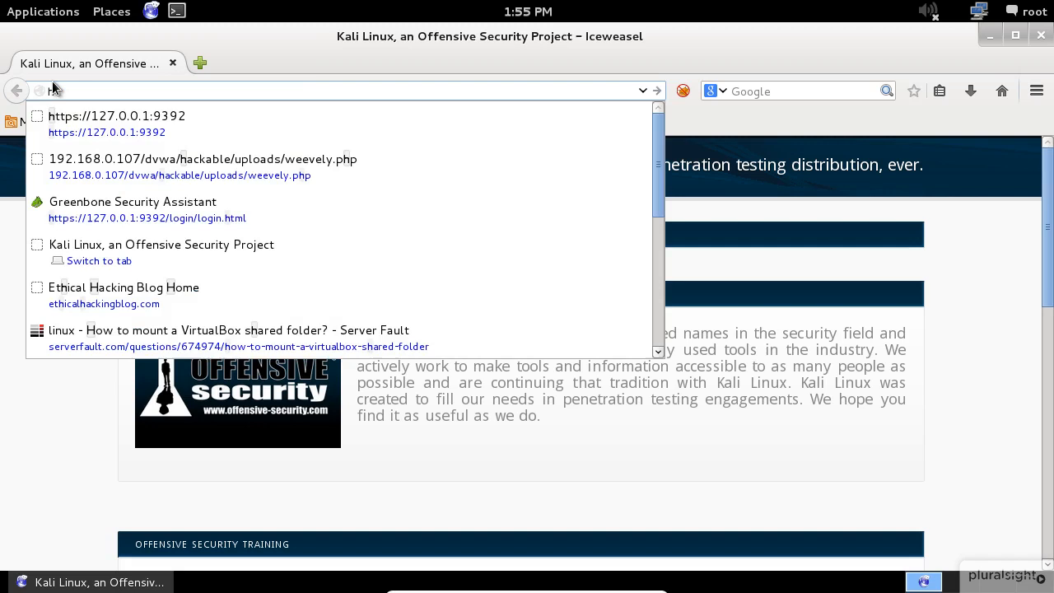
text(ttp)
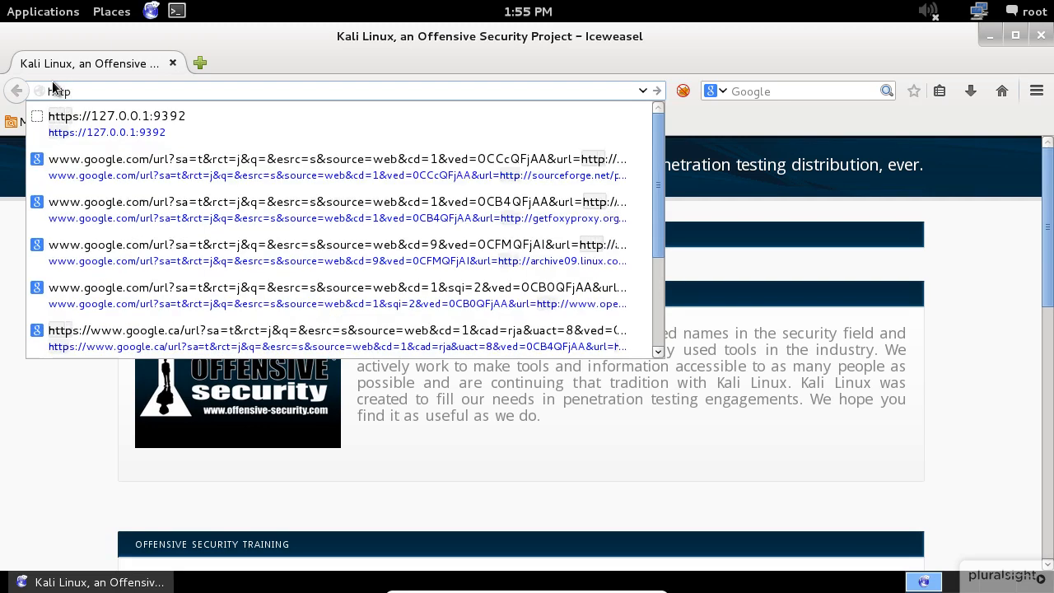
key(Down)
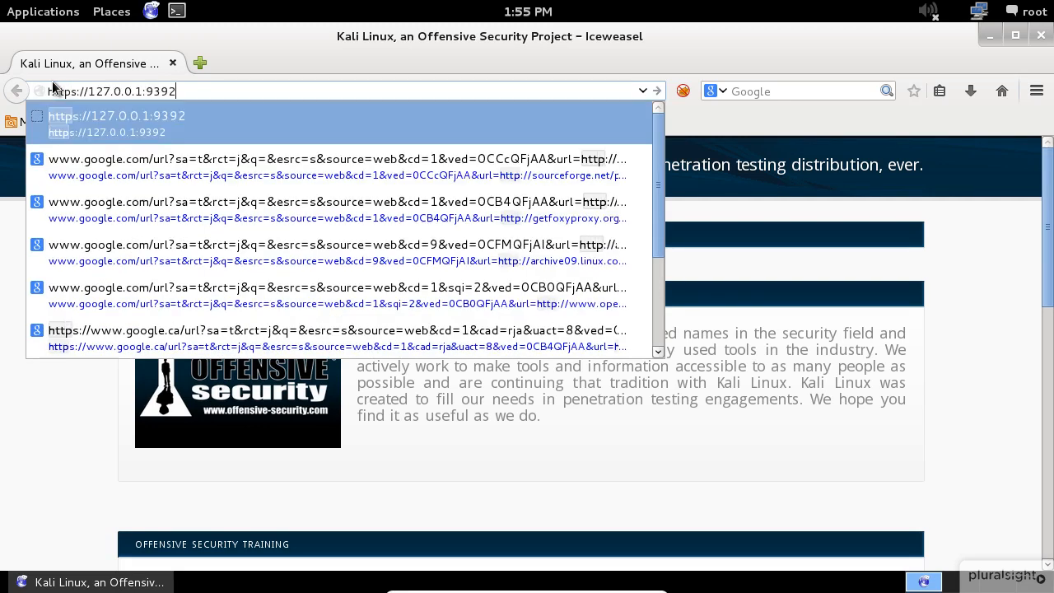
key(Return)
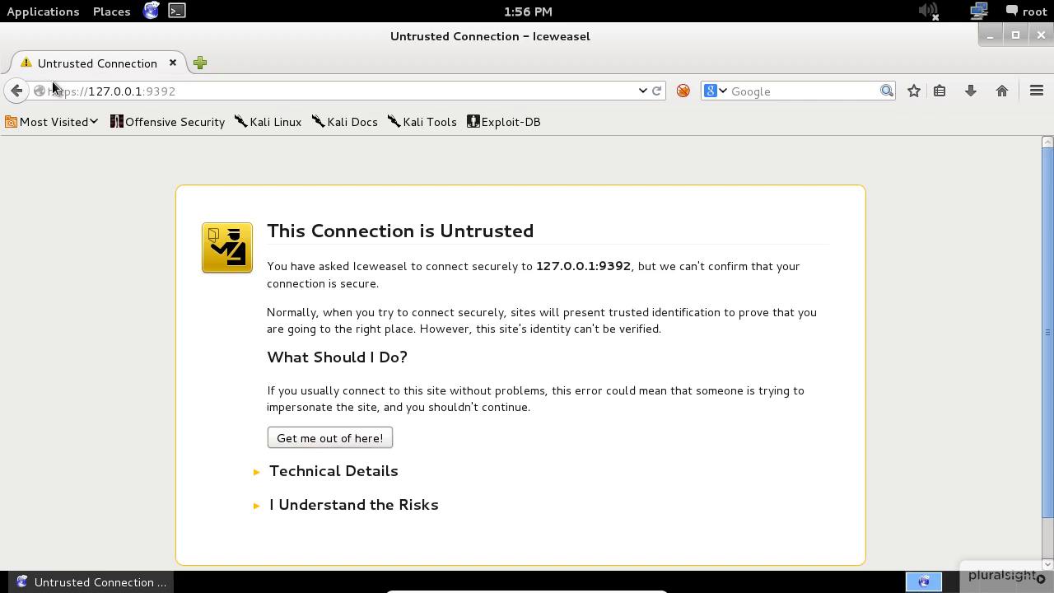
Add and confirm a security exception for the local certificate to reach the login page
click(256, 511)
scroll(256, 508, down, 3)
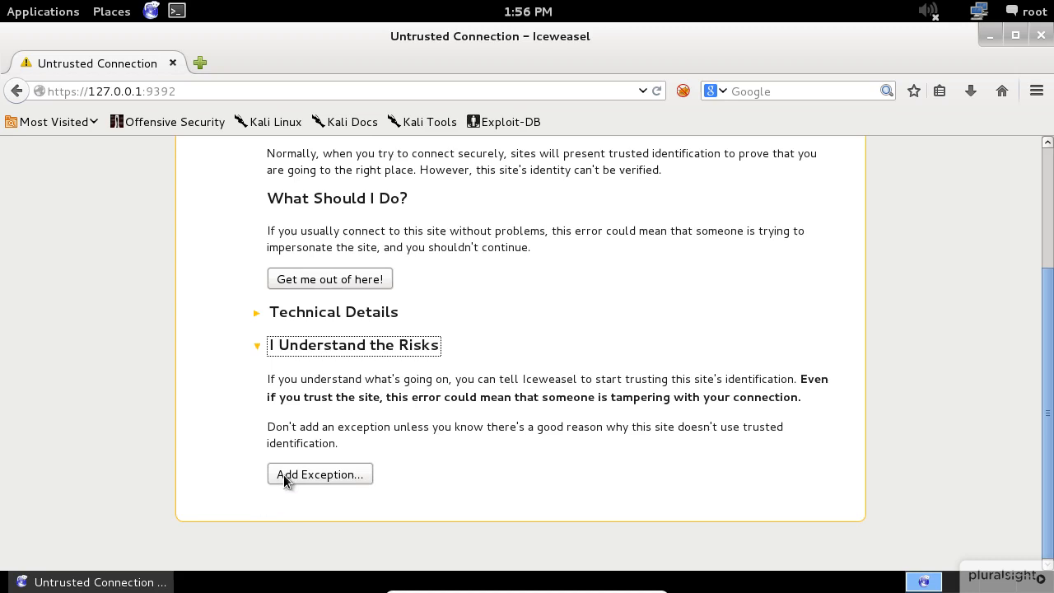
click(284, 474)
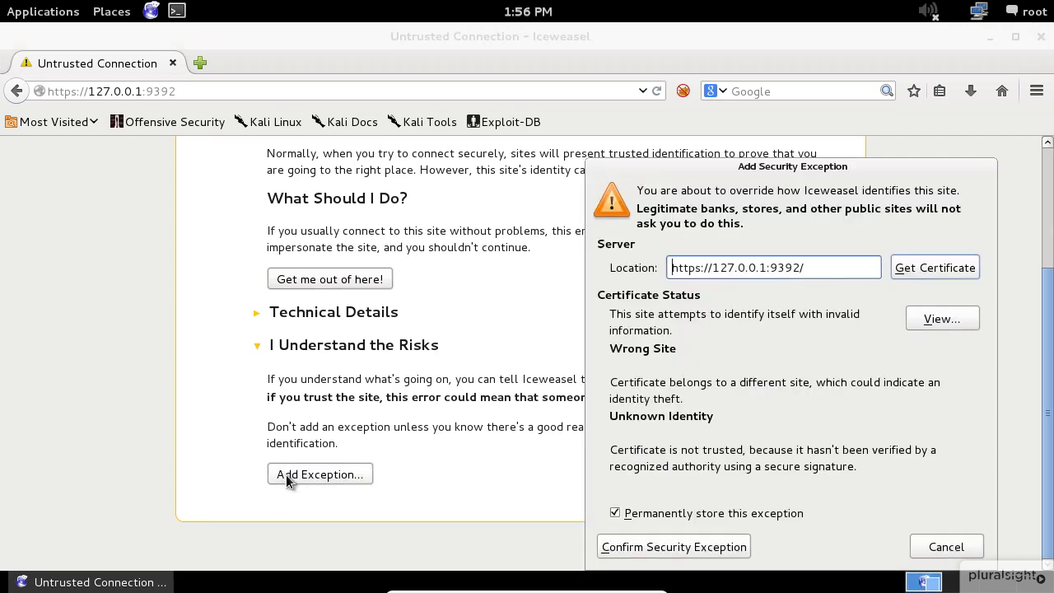
click(672, 552)
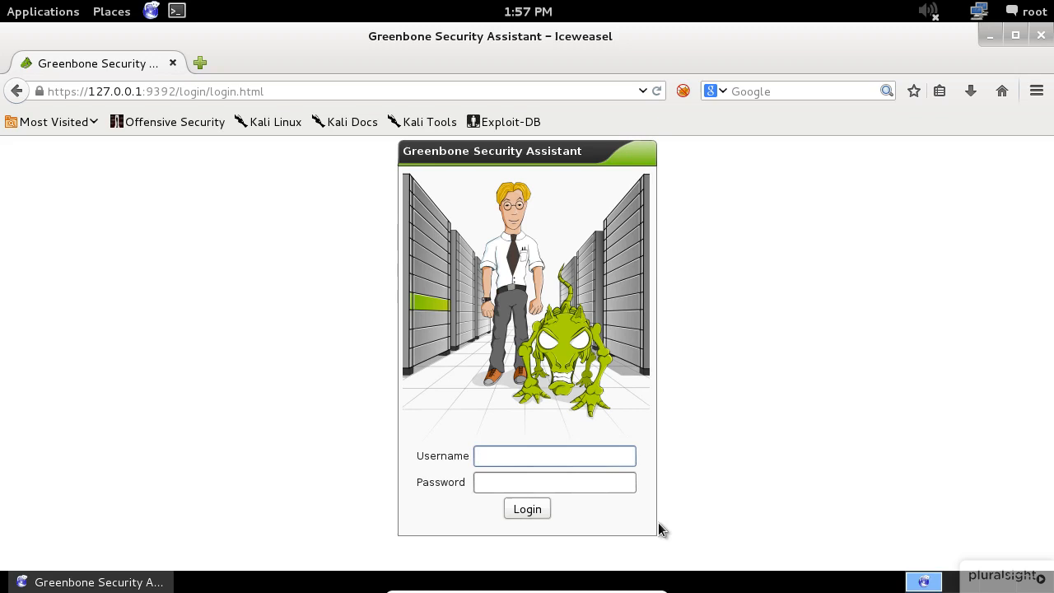
Enter admin as username, then run cat openvas in a terminal and copy the generated password
click(599, 459)
text(admin)
key(Tab)
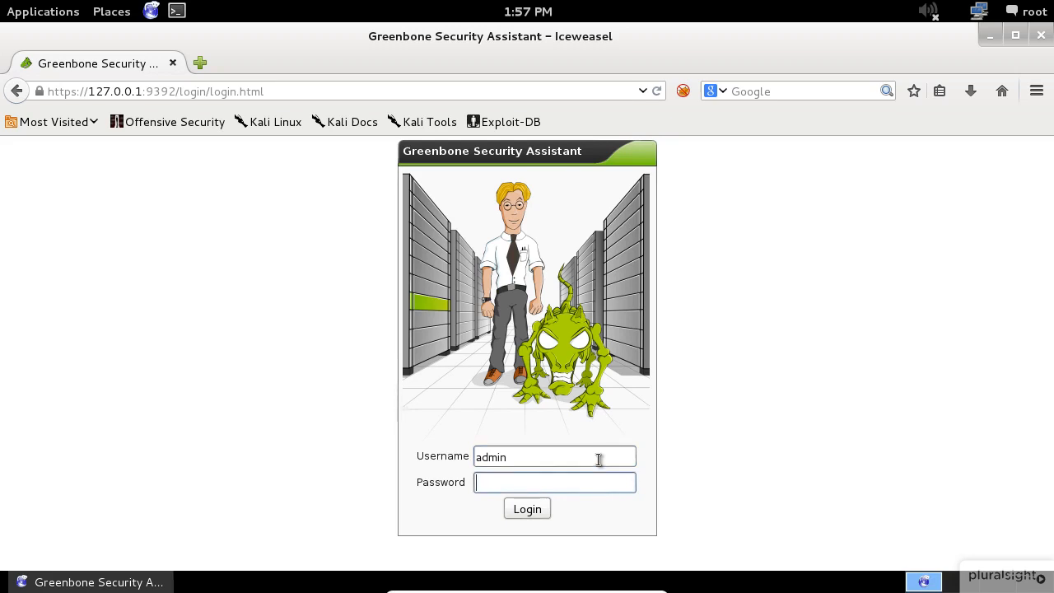
click(177, 11)
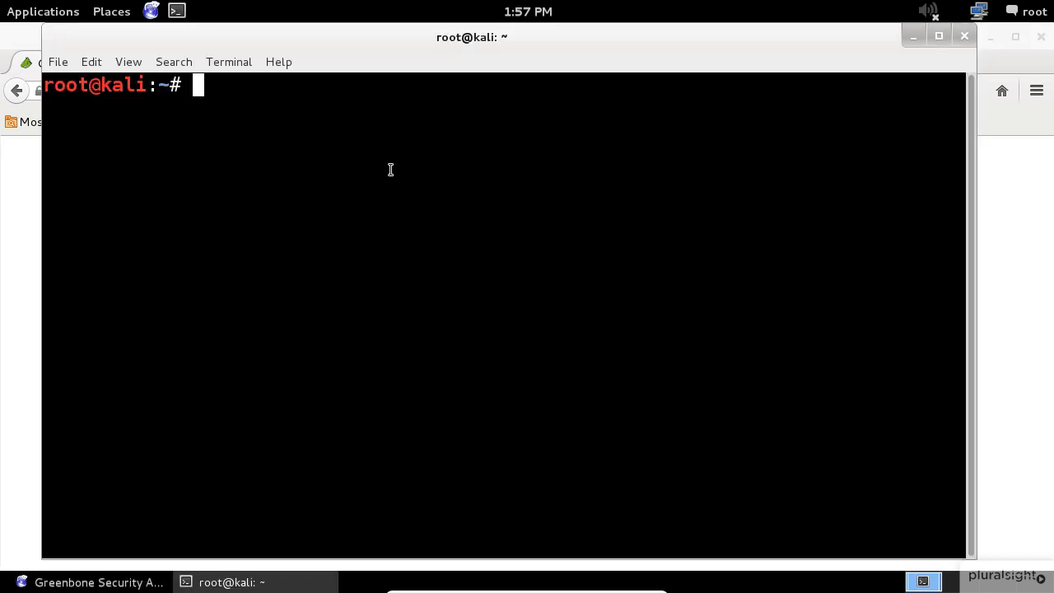
text(cat openvas)
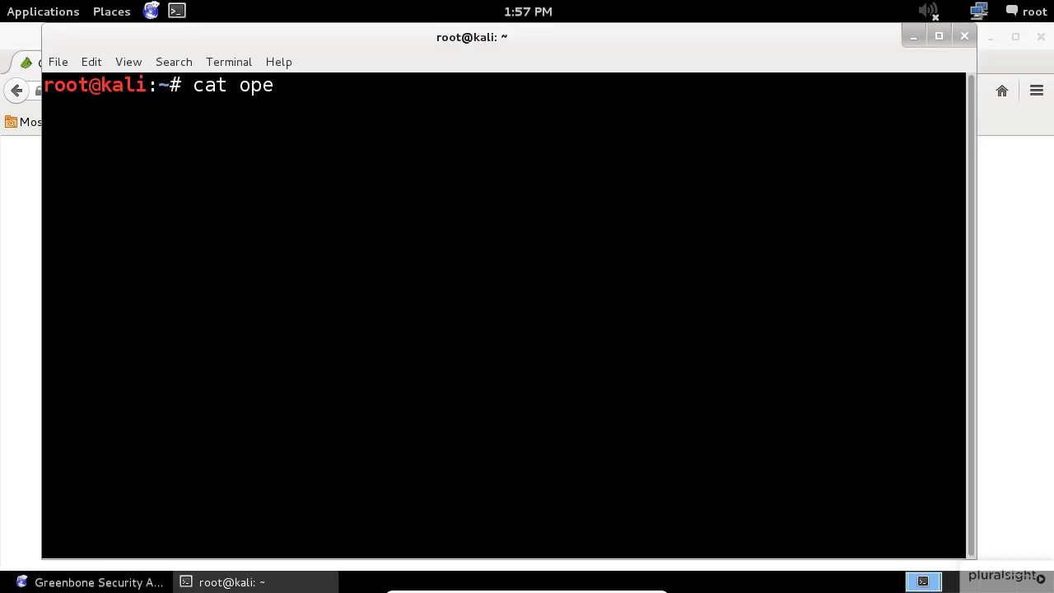
key(Return)
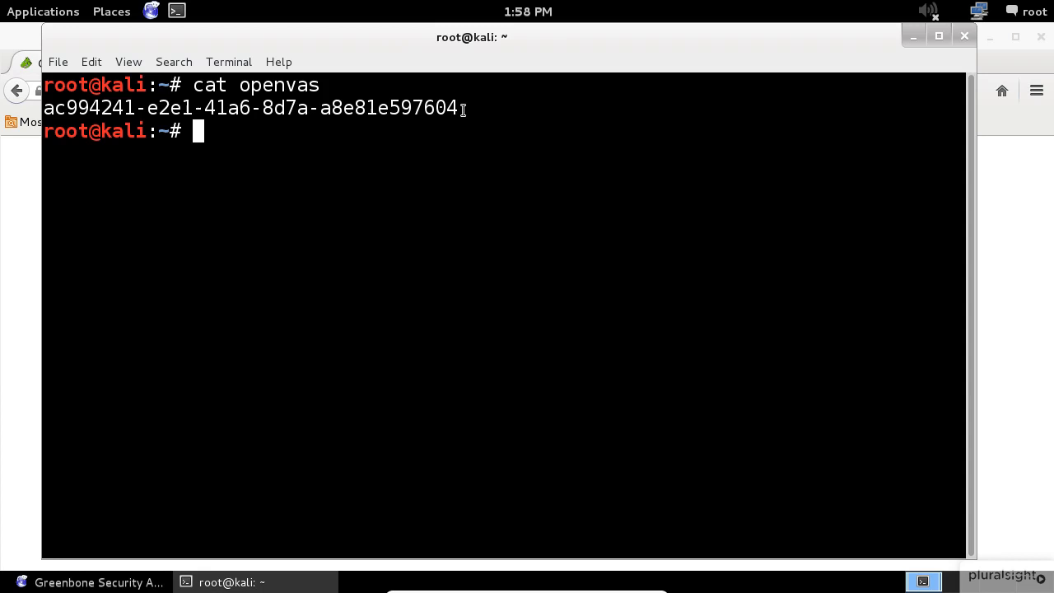
drag(457, 108, 45, 108)
right_click(54, 108)
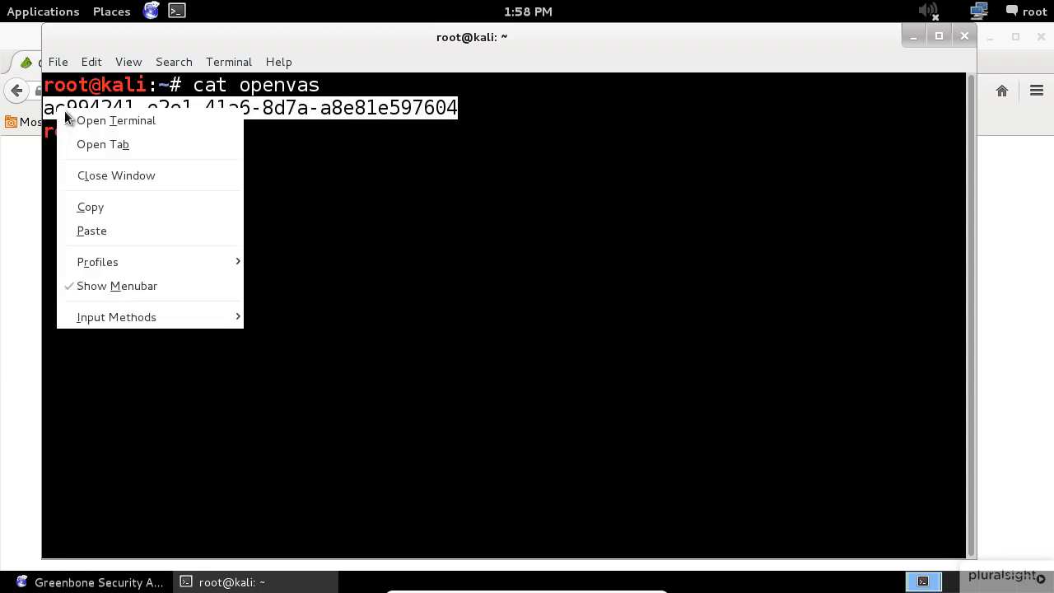
click(97, 209)
Paste the copied password into the login form and log in to reach the Tasks page
click(913, 37)
click(554, 483)
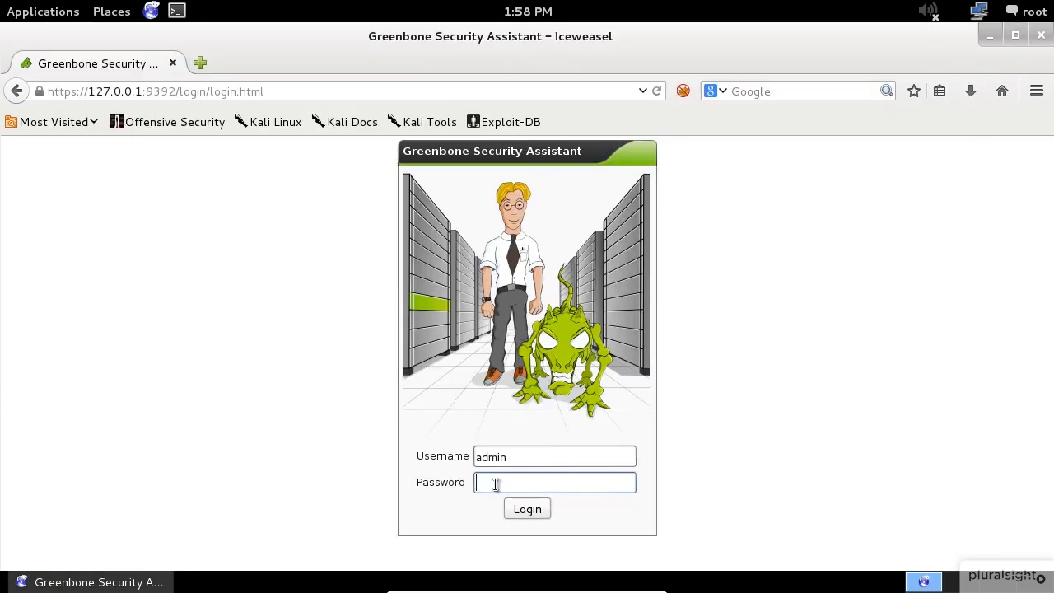
key(ctrl+v)
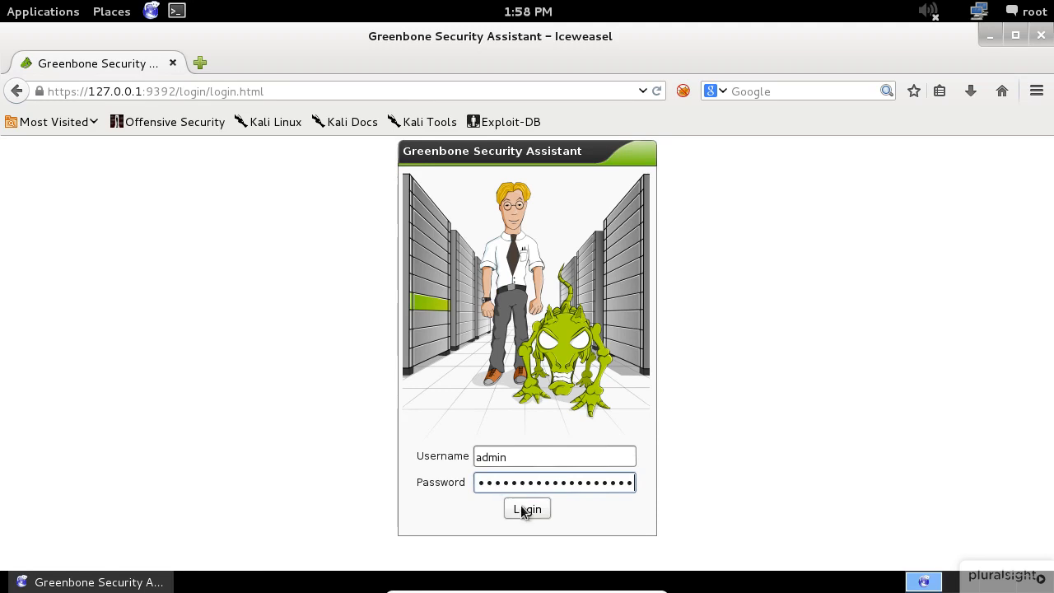
click(527, 509)
click(405, 121)
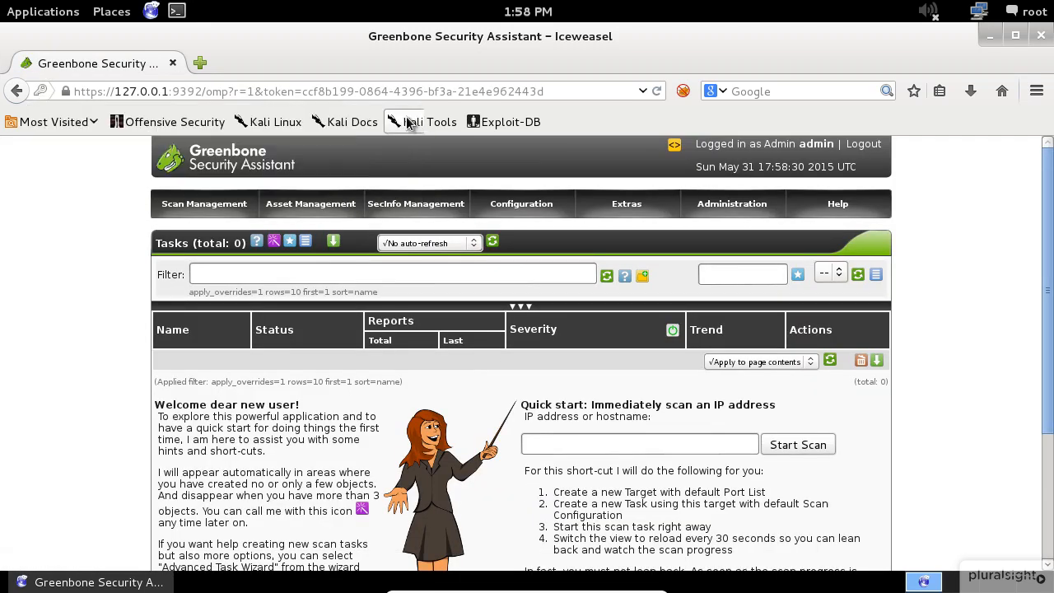
scroll(451, 186, down, 3)
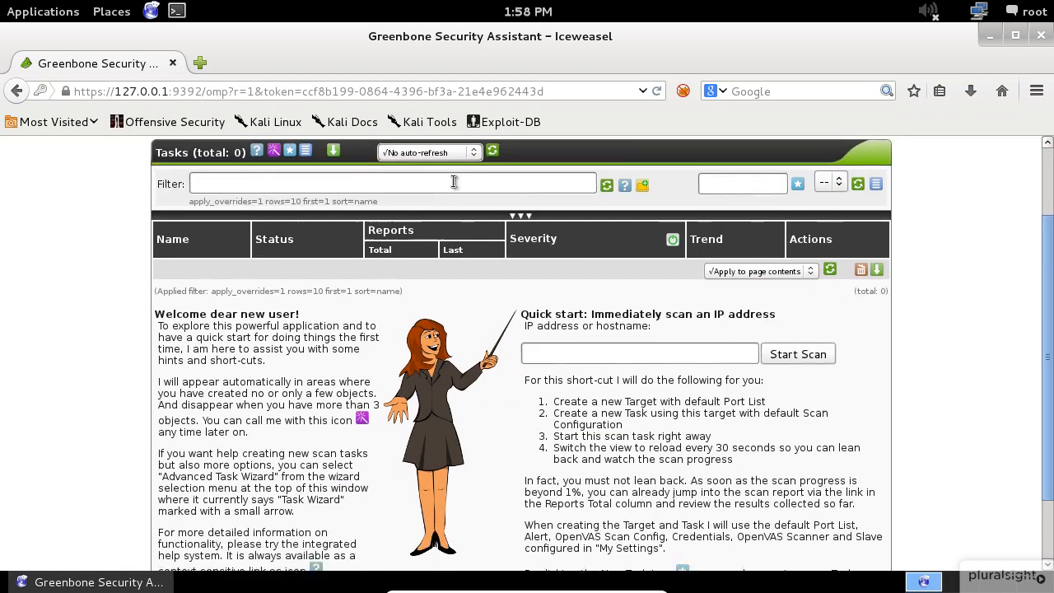
scroll(451, 185, down, 2)
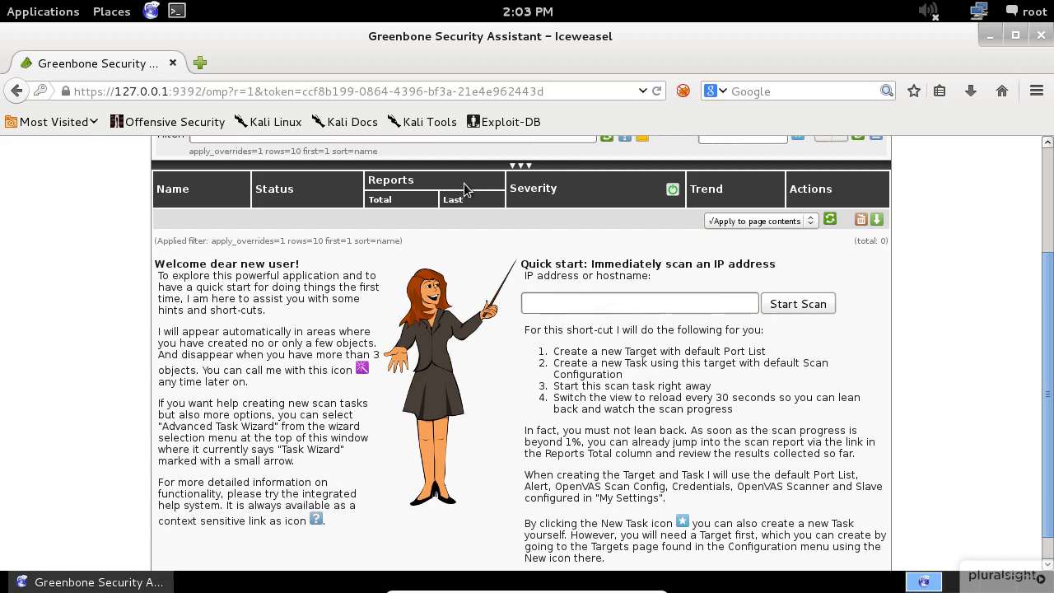
scroll(467, 184, up, 4)
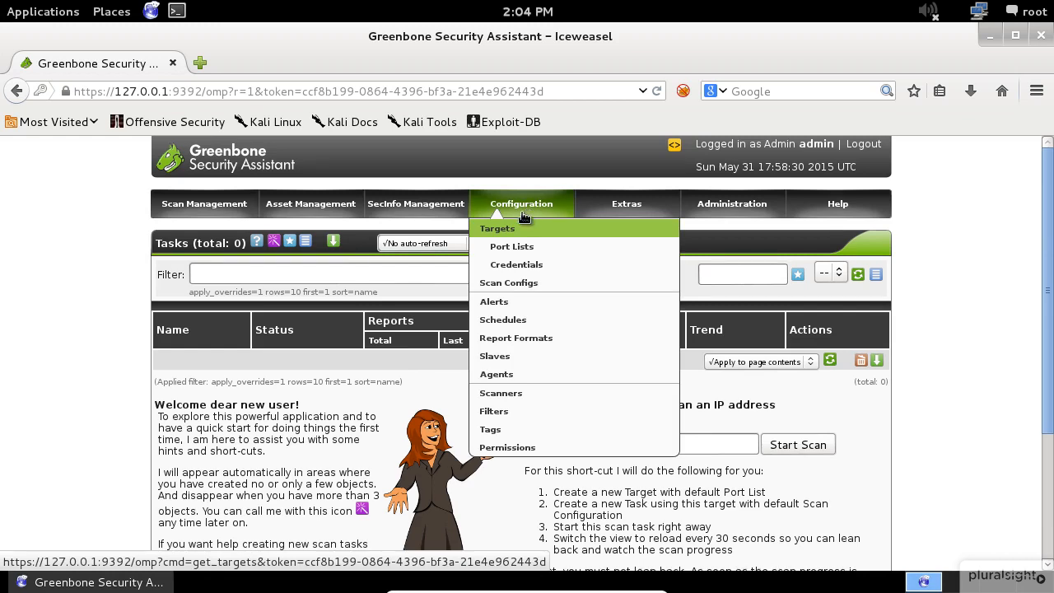
Create a new target named Metasploitable with comment Demo and host 192.168.0.105
click(513, 228)
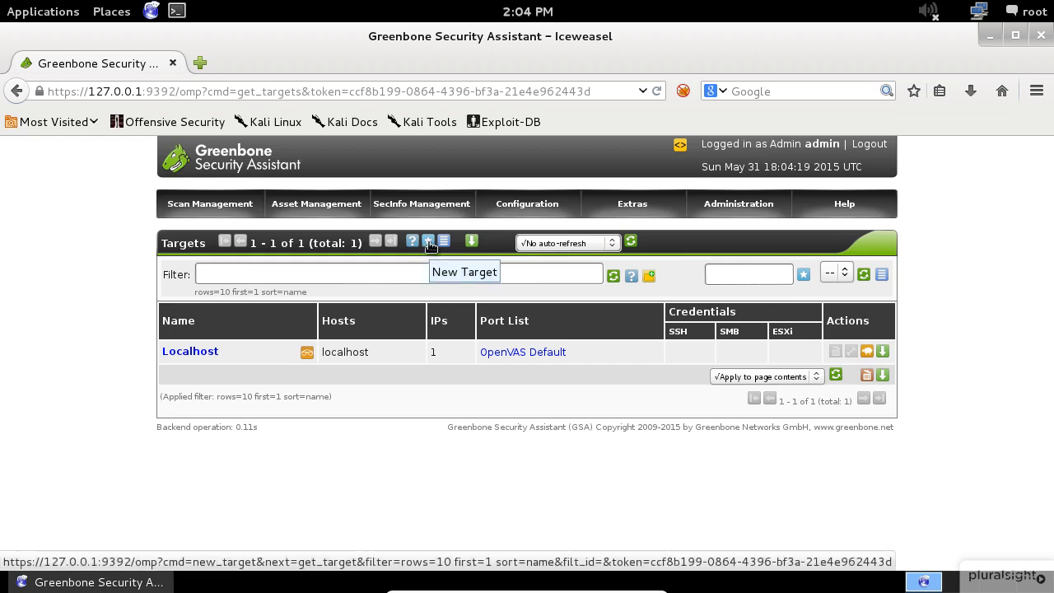
click(429, 241)
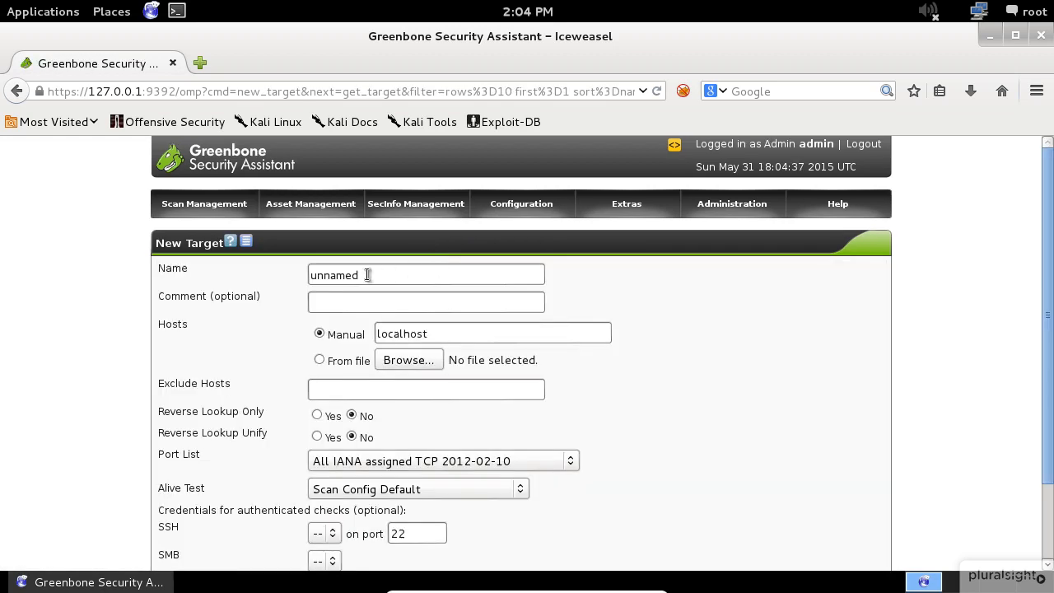
drag(371, 275, 272, 264)
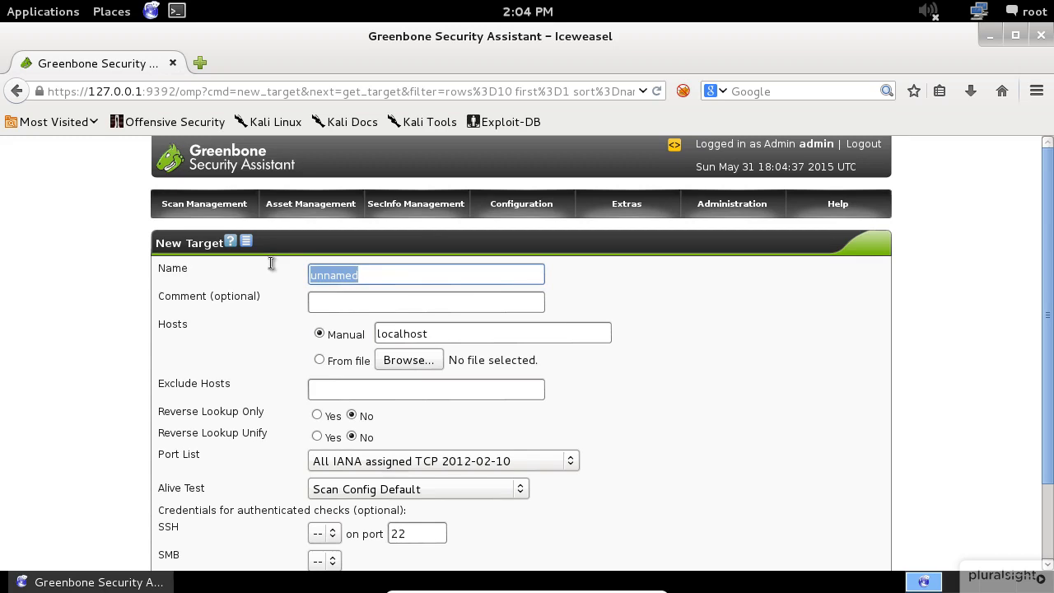
text(met)
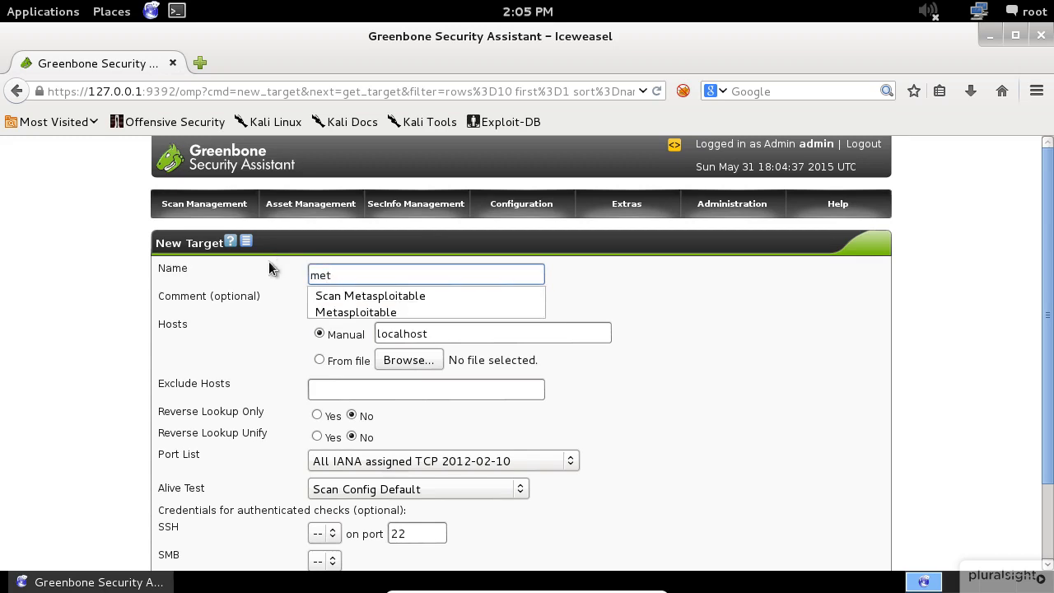
key(Down)
key(Down)
key(Tab)
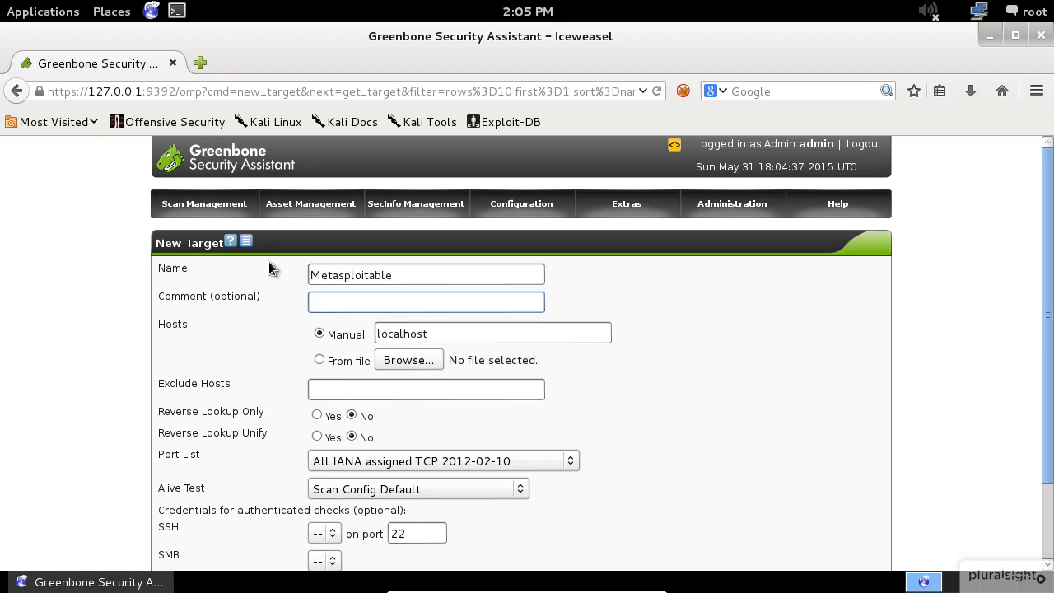
text(Dem)
text(o)
key(Tab)
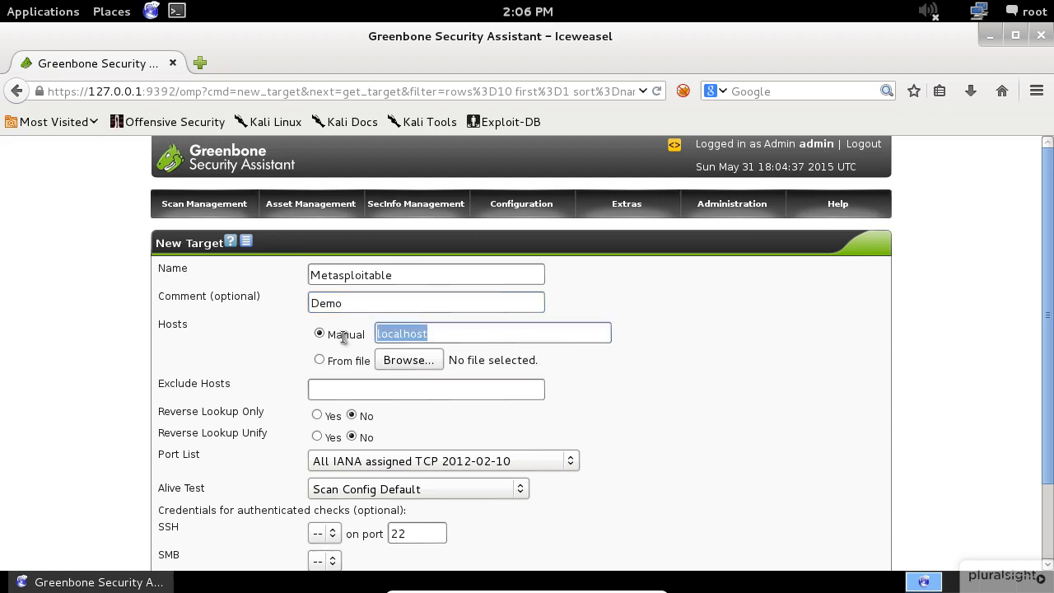
text(19)
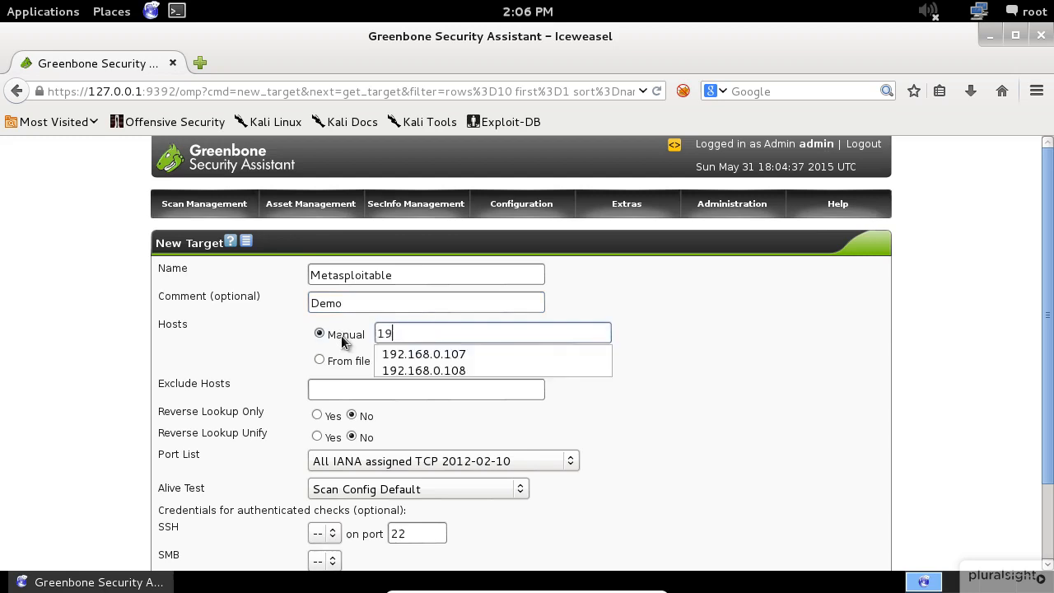
text(2.)
text(16)
text(8.)
text(0.10)
text(5)
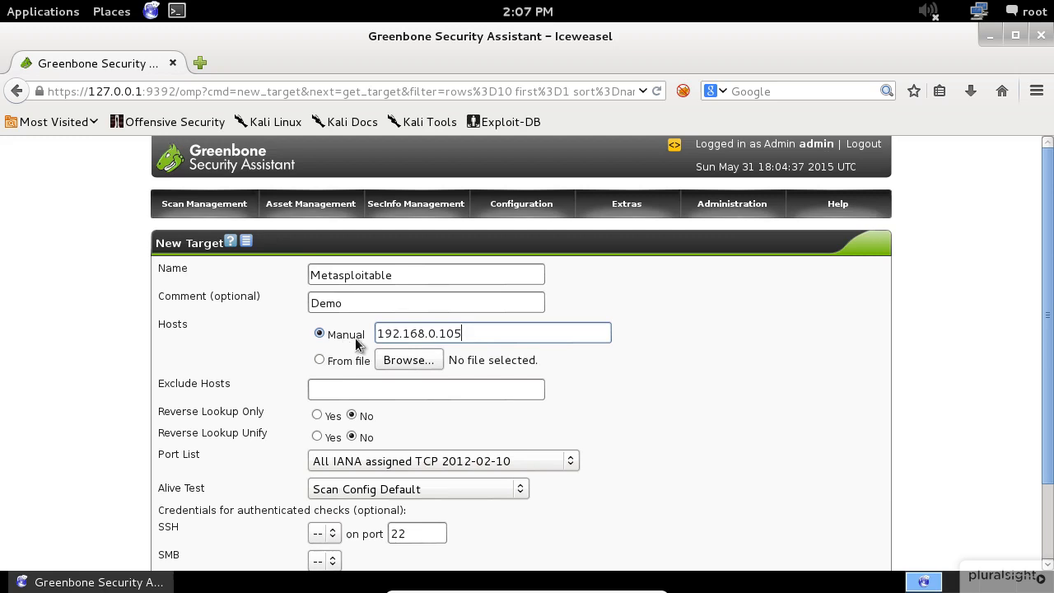
click(370, 390)
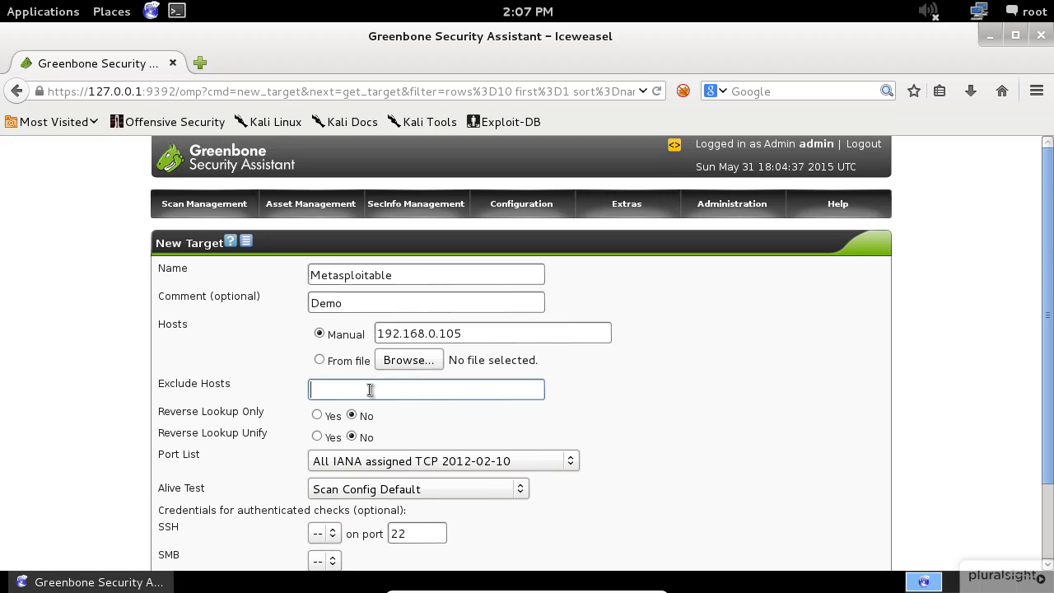
scroll(370, 390, down, 3)
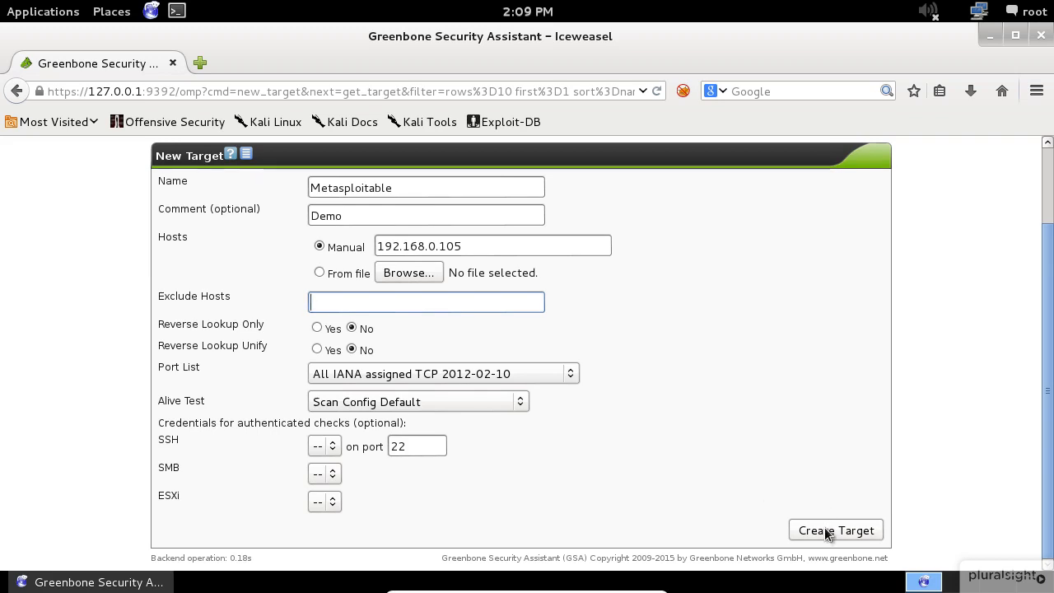
click(828, 533)
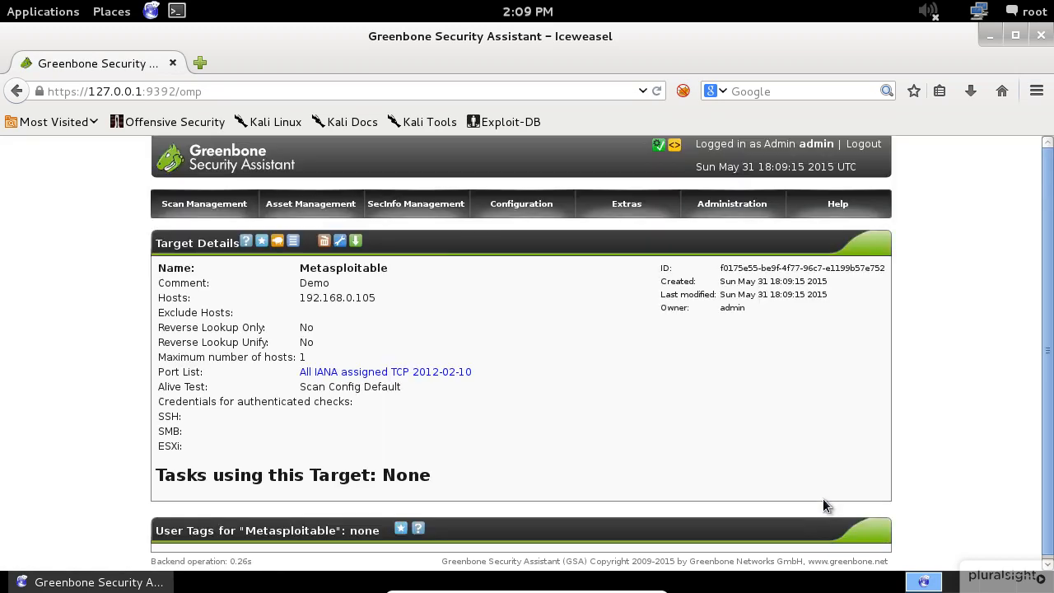
scroll(821, 493, down, 1)
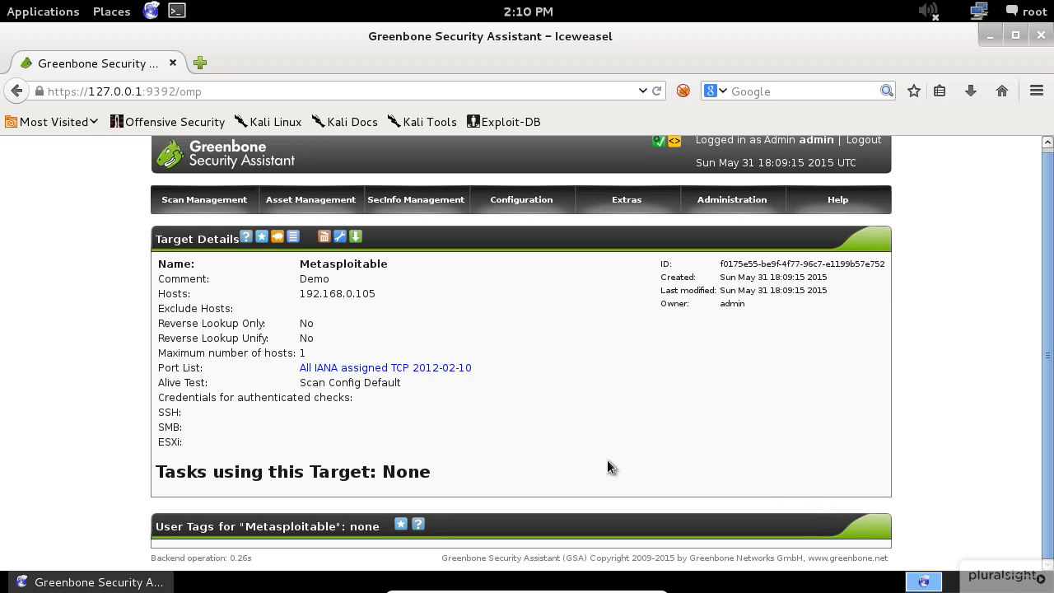
mouse_move(204, 204)
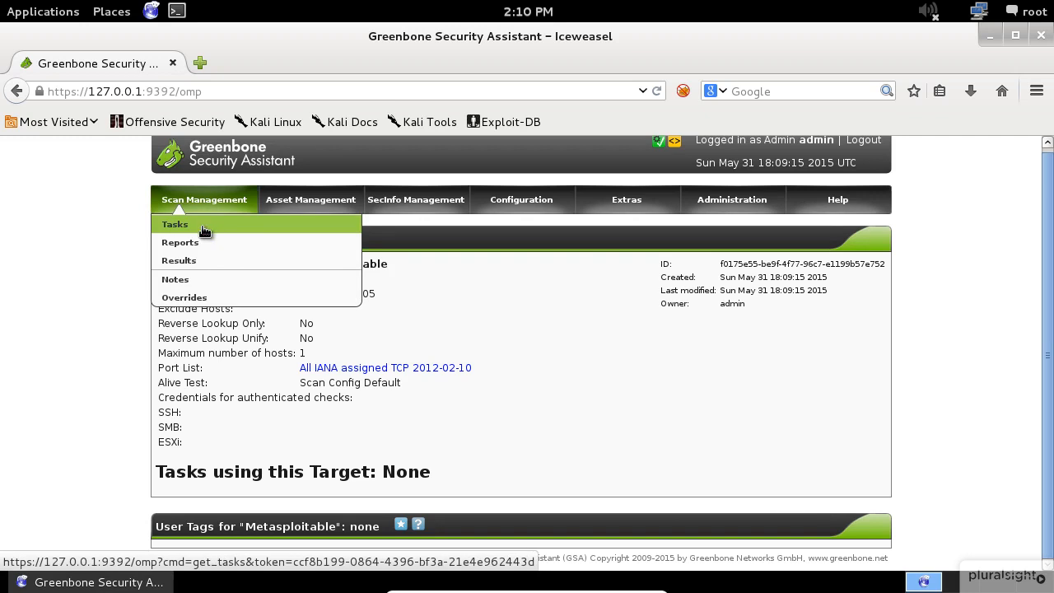
Go to the Scan Management Tasks list
click(203, 229)
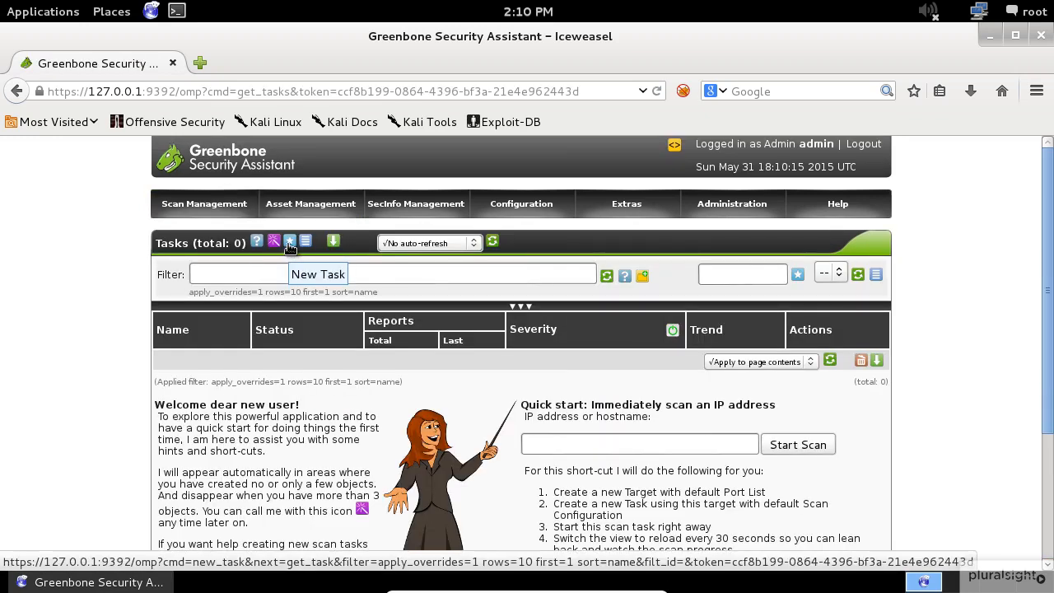
Create task 'Scan Metasploitable' on target Metasploitable with the Full and very deep ultimate scan config
click(290, 243)
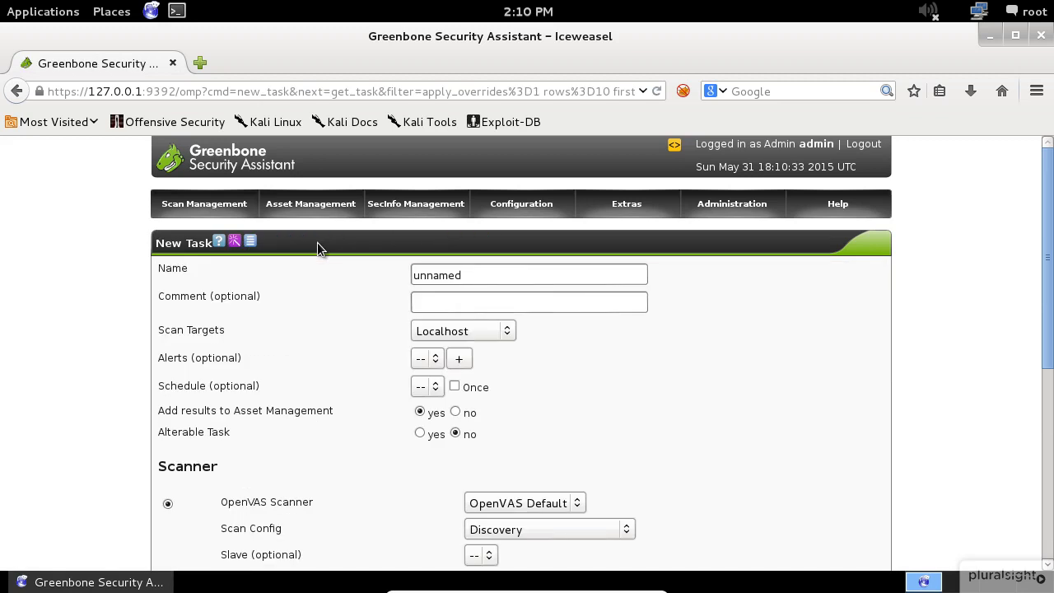
triple_click(529, 275)
text(Scan Metasploitable)
key(Tab)
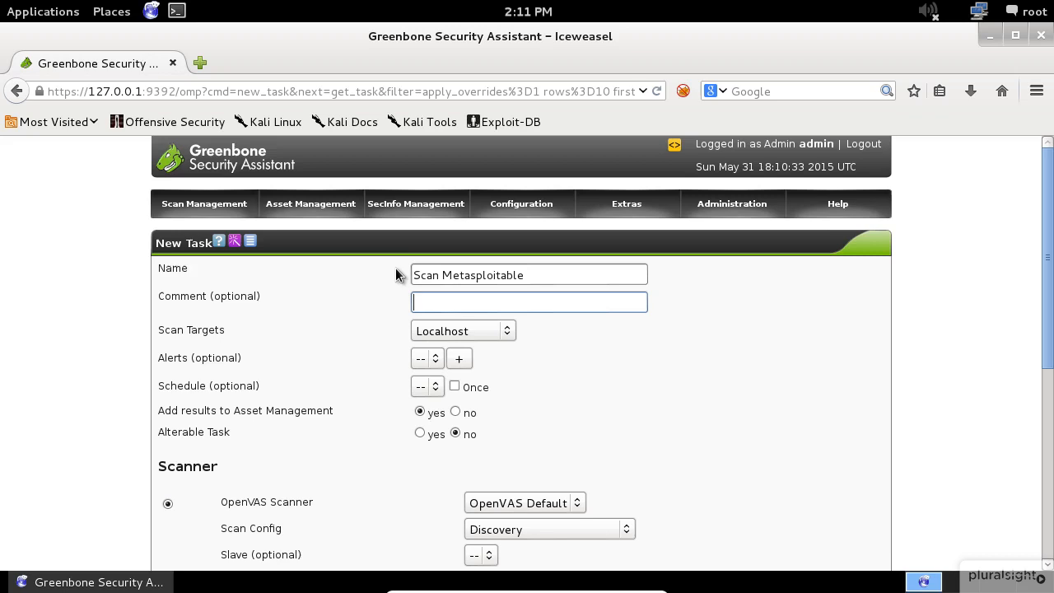
click(508, 331)
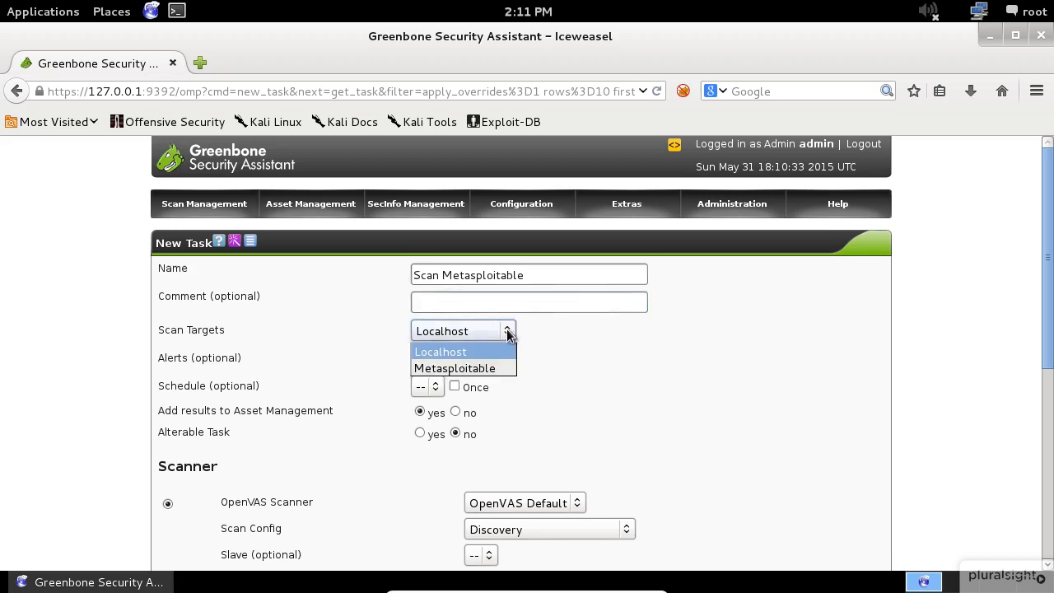
click(461, 369)
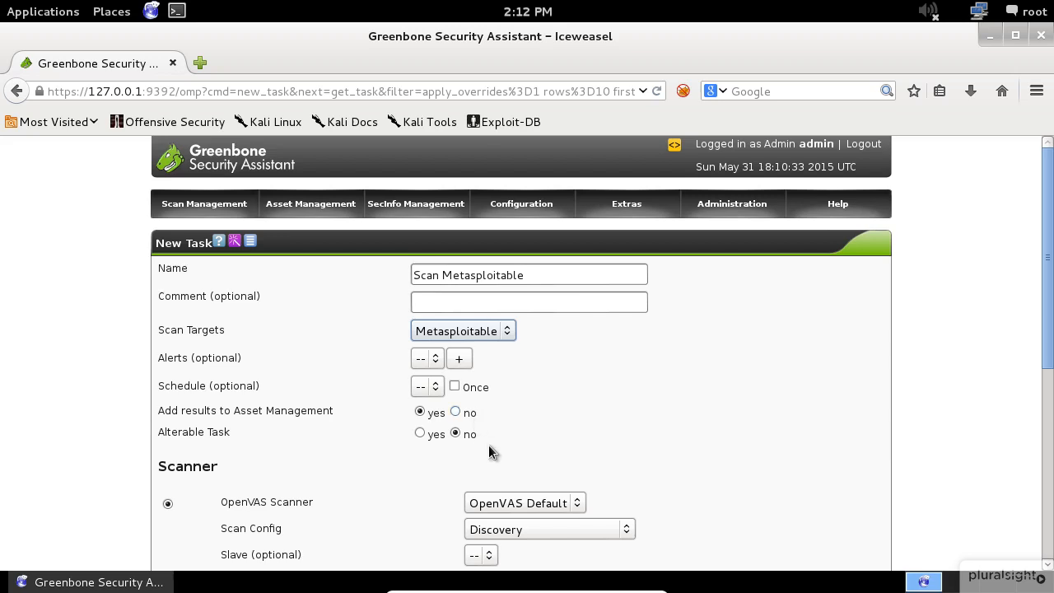
scroll(489, 445, down, 2)
scroll(488, 445, down, 3)
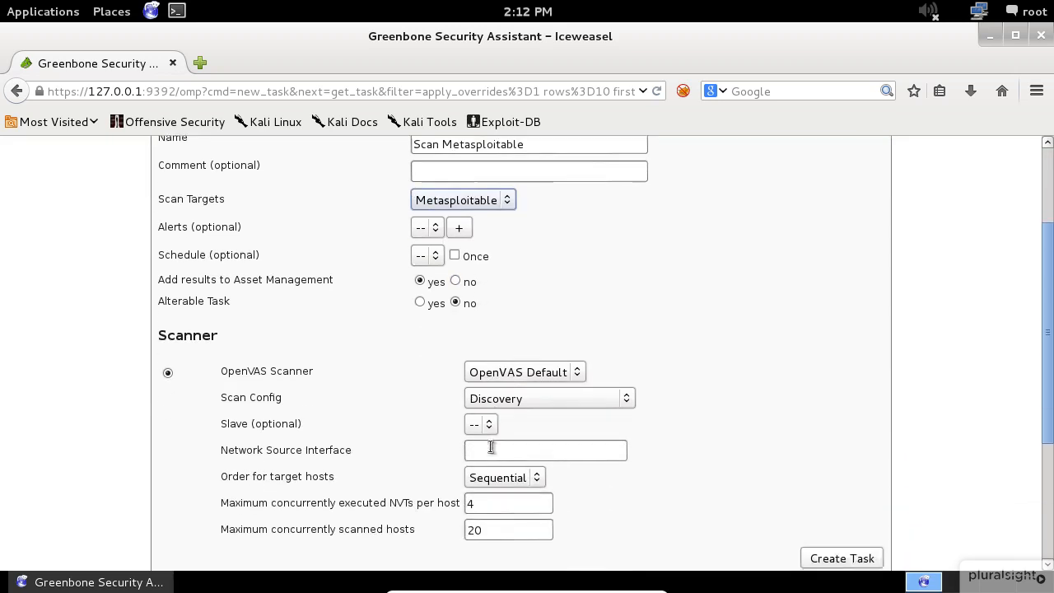
scroll(489, 445, down, 2)
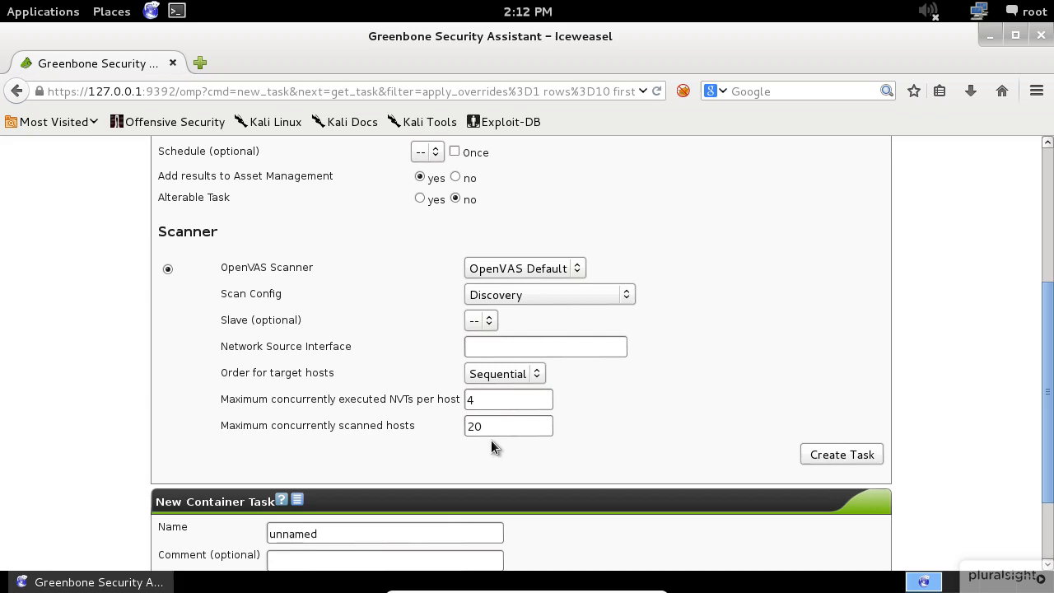
click(630, 295)
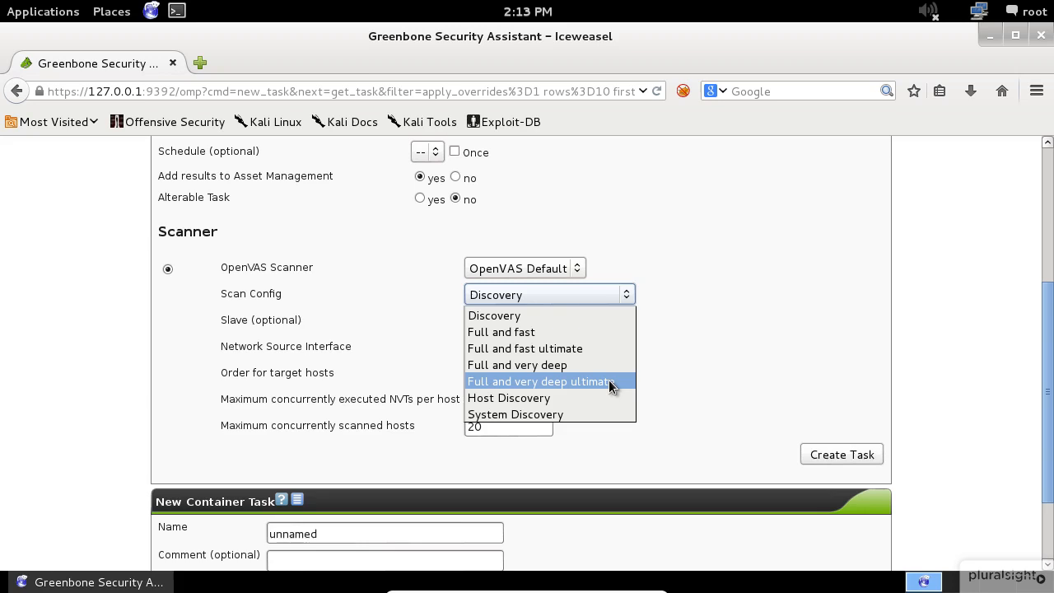
click(611, 381)
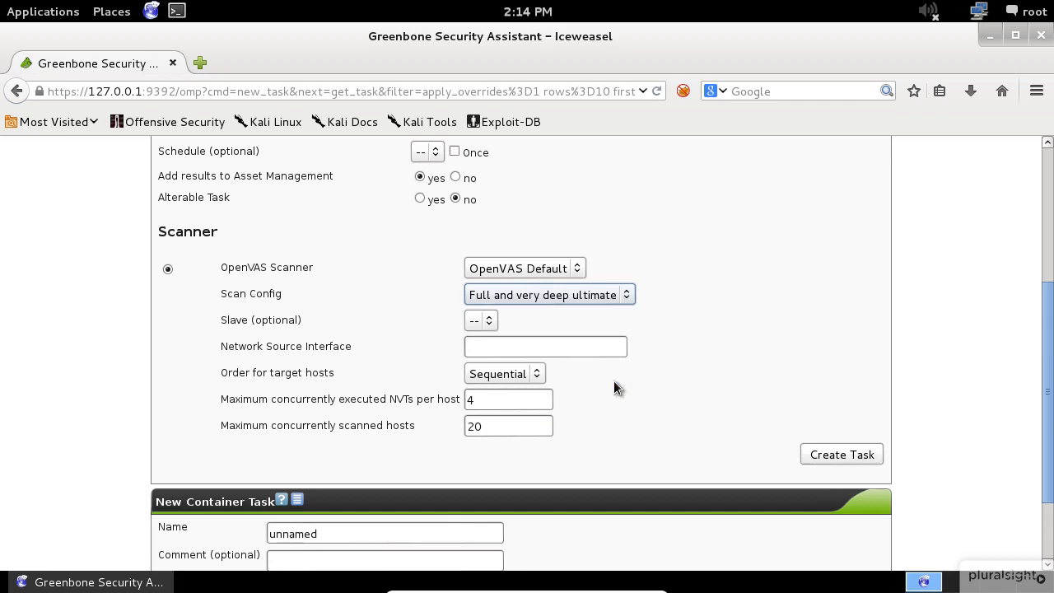
click(840, 455)
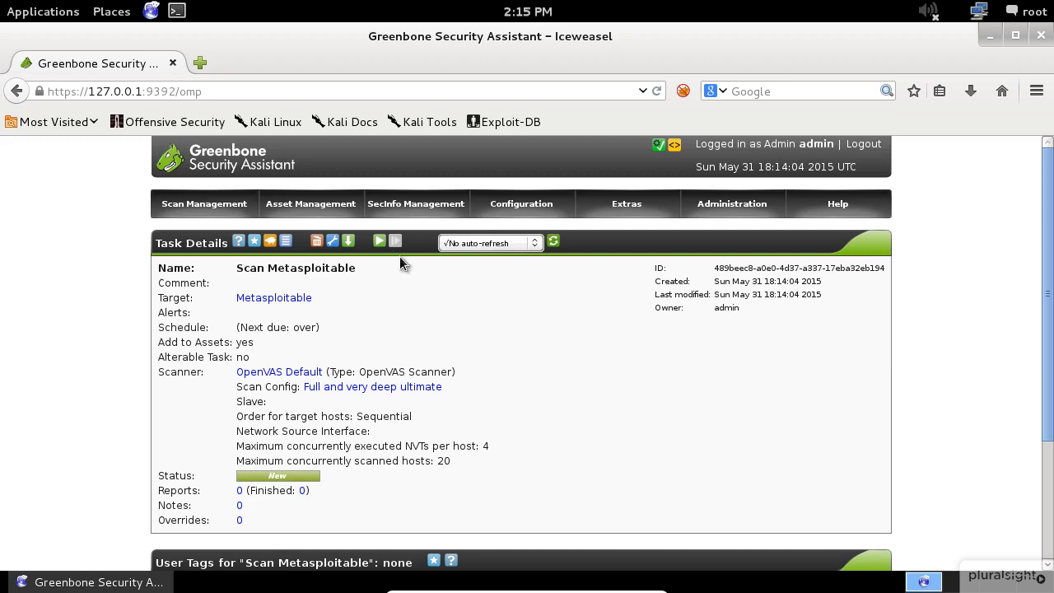
Start the Scan Metasploitable task and set its details to auto-refresh every 30 seconds
click(379, 242)
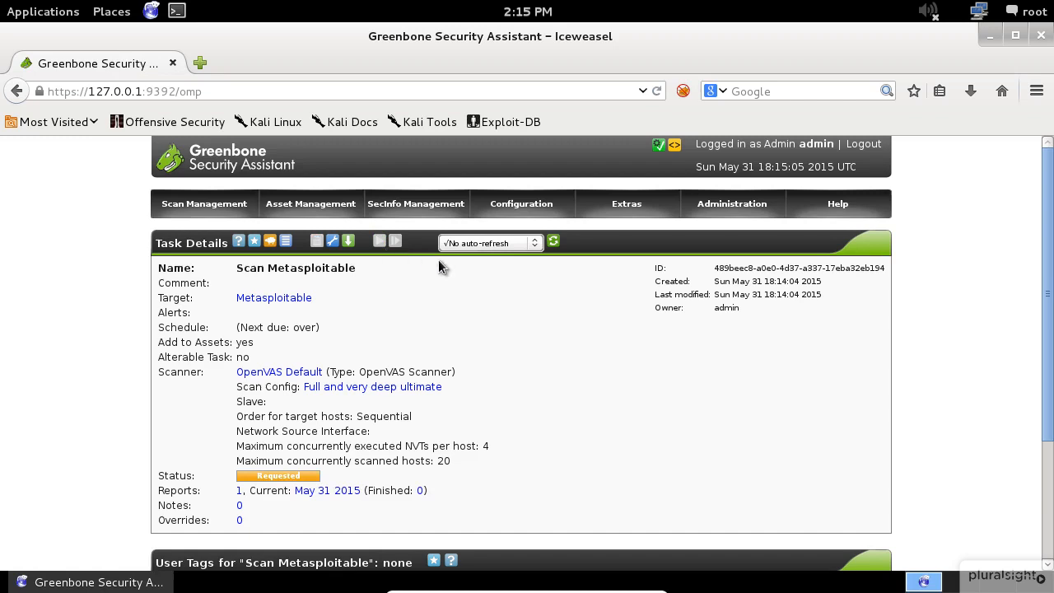
click(539, 241)
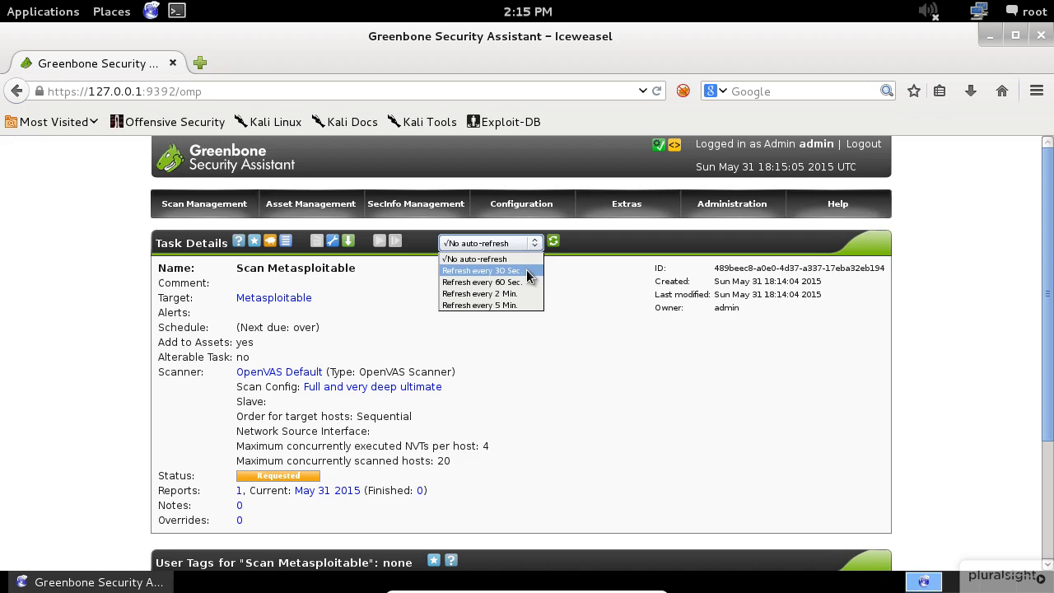
click(528, 273)
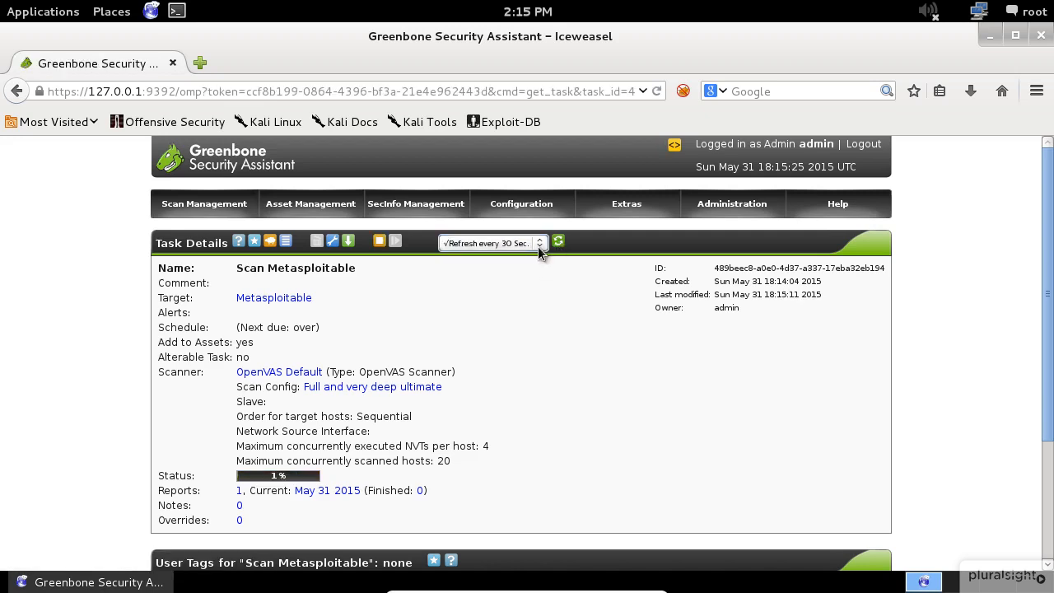
click(538, 246)
click(494, 270)
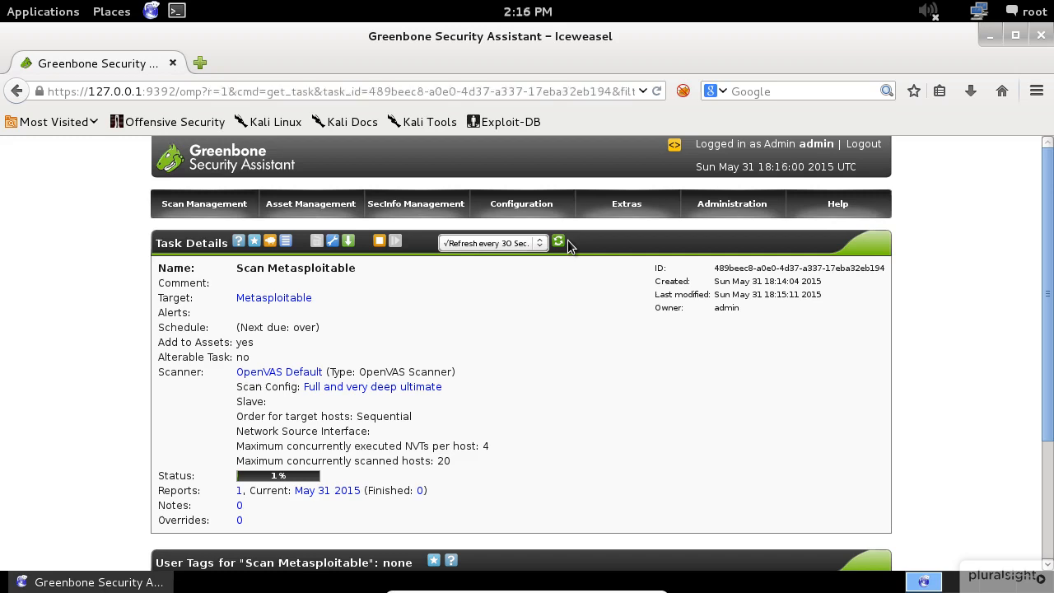
mouse_move(521, 203)
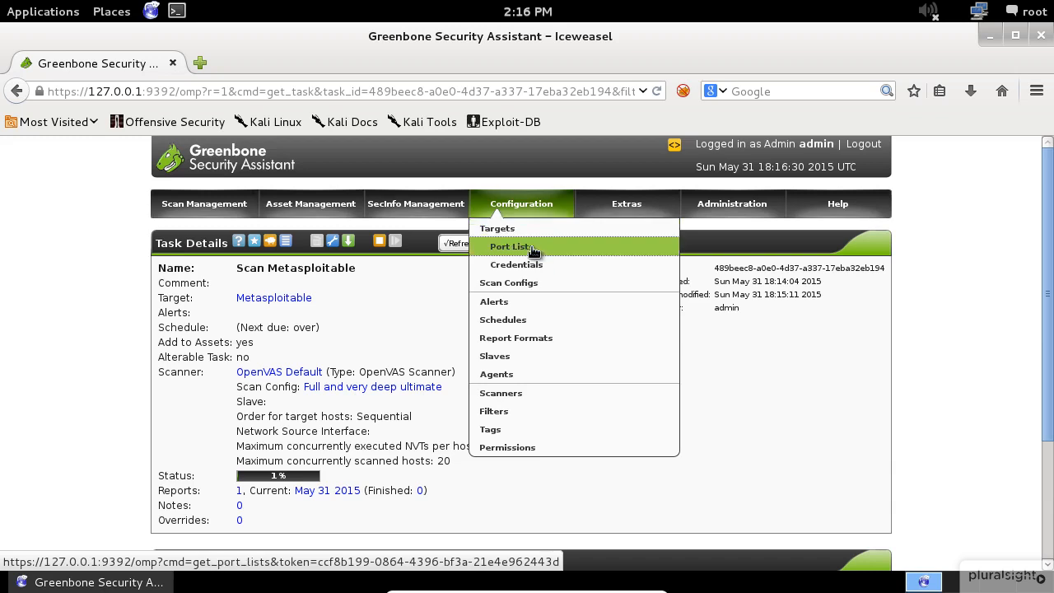
Open Port Lists and view the All IANA assigned TCP 2012-02-10 list's port ranges
click(534, 249)
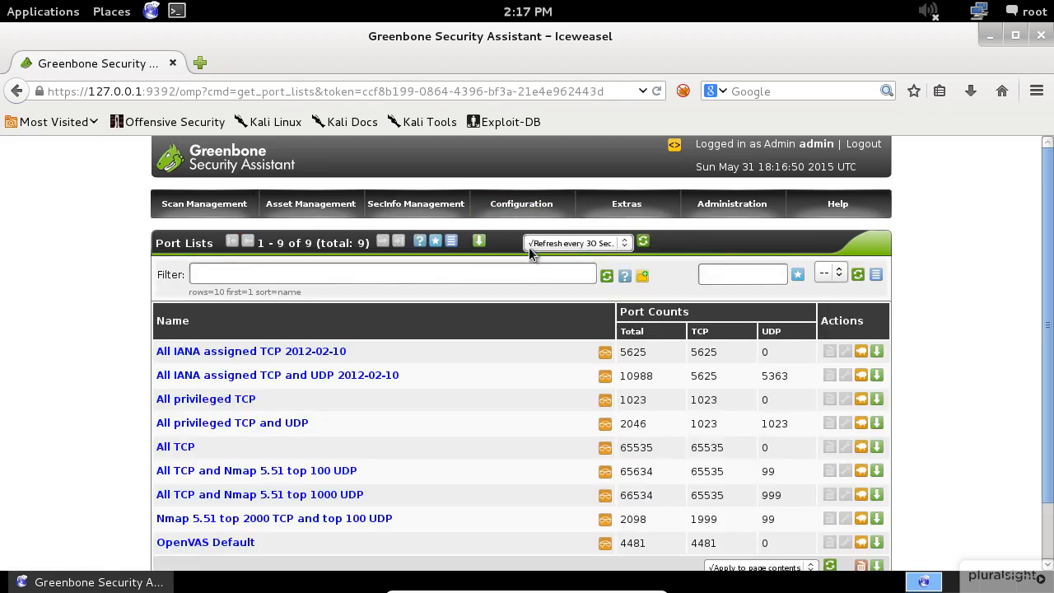
scroll(1034, 371, down, 2)
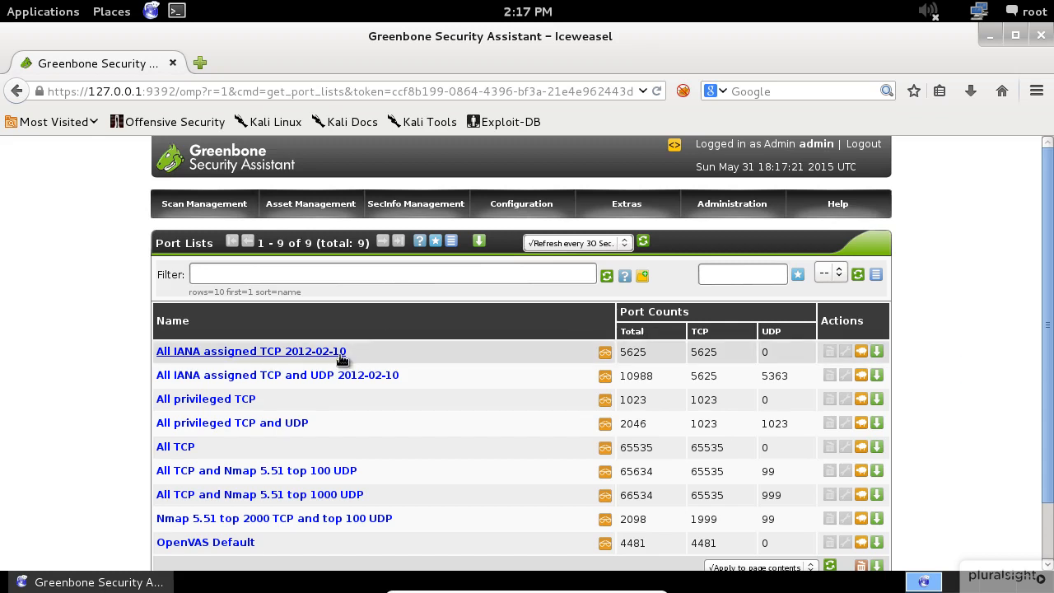
click(340, 354)
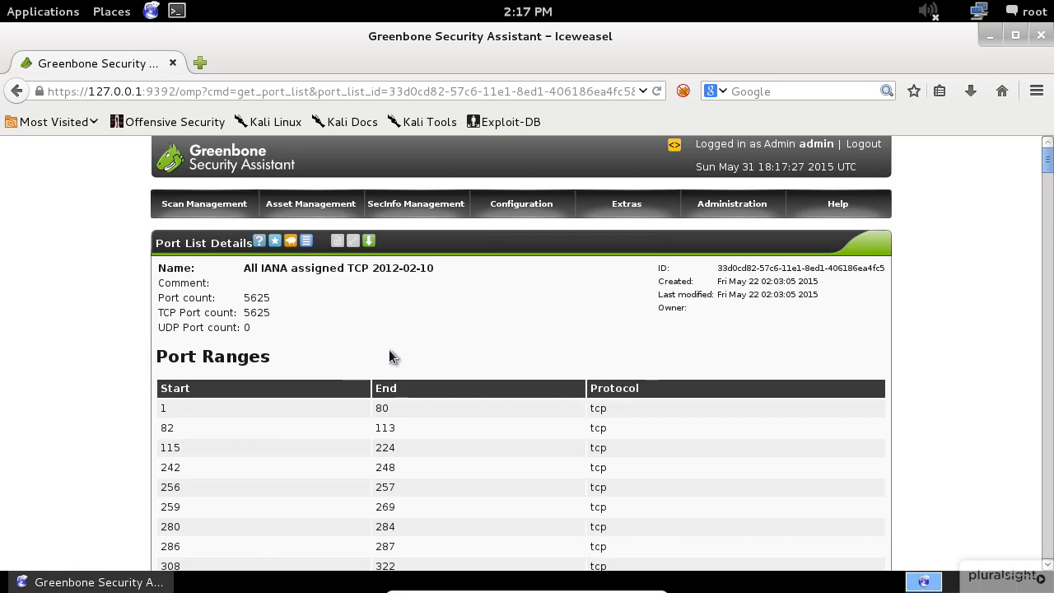
scroll(469, 355, down, 3)
scroll(474, 357, down, 5)
scroll(476, 357, down, 3)
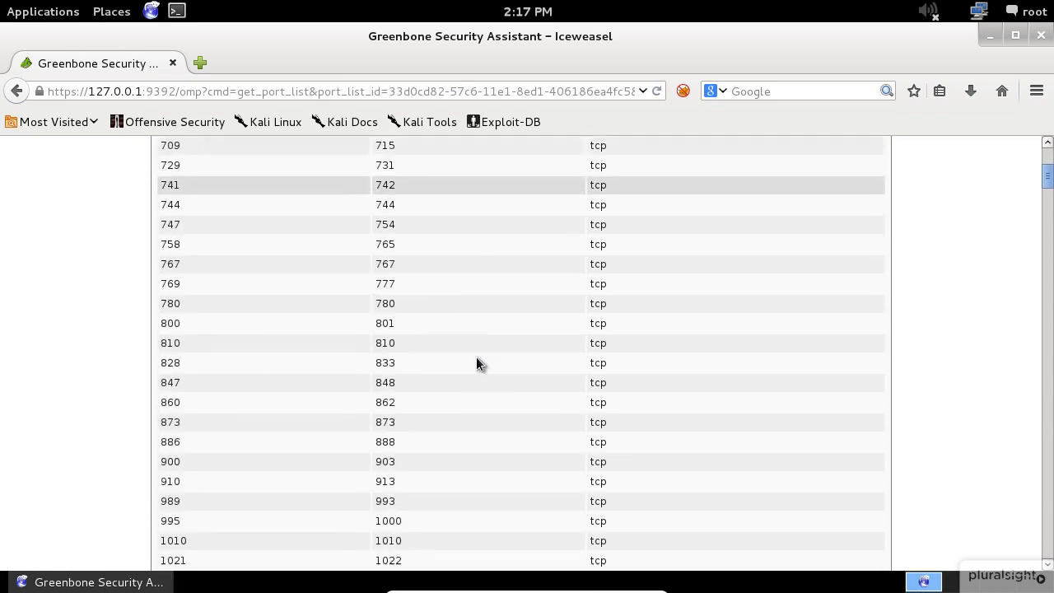
scroll(477, 356, up, 5)
scroll(477, 357, up, 5)
scroll(477, 356, down, 2)
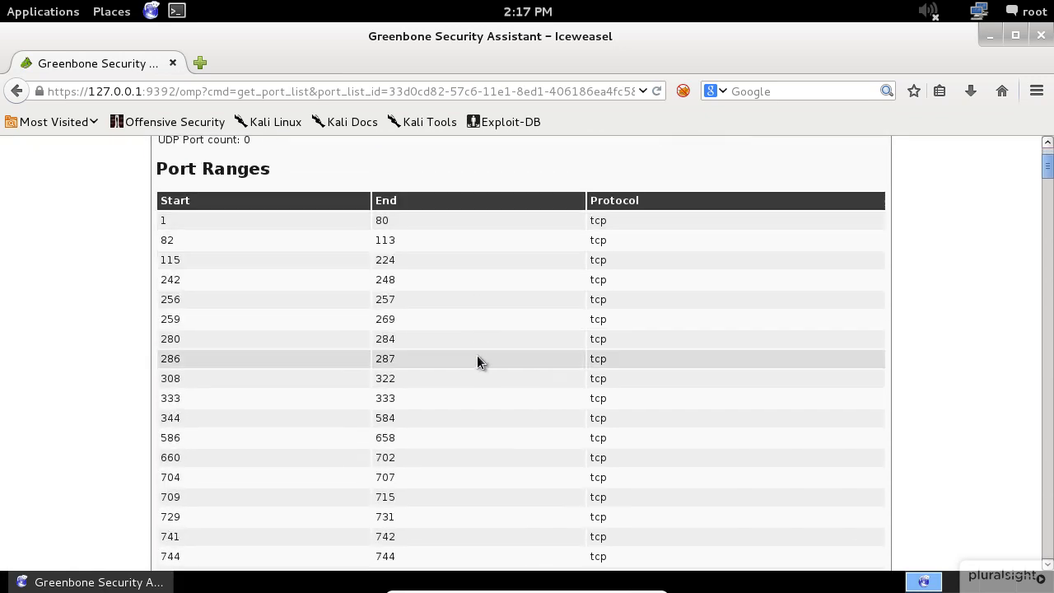
scroll(477, 354, up, 2)
scroll(477, 355, up, 3)
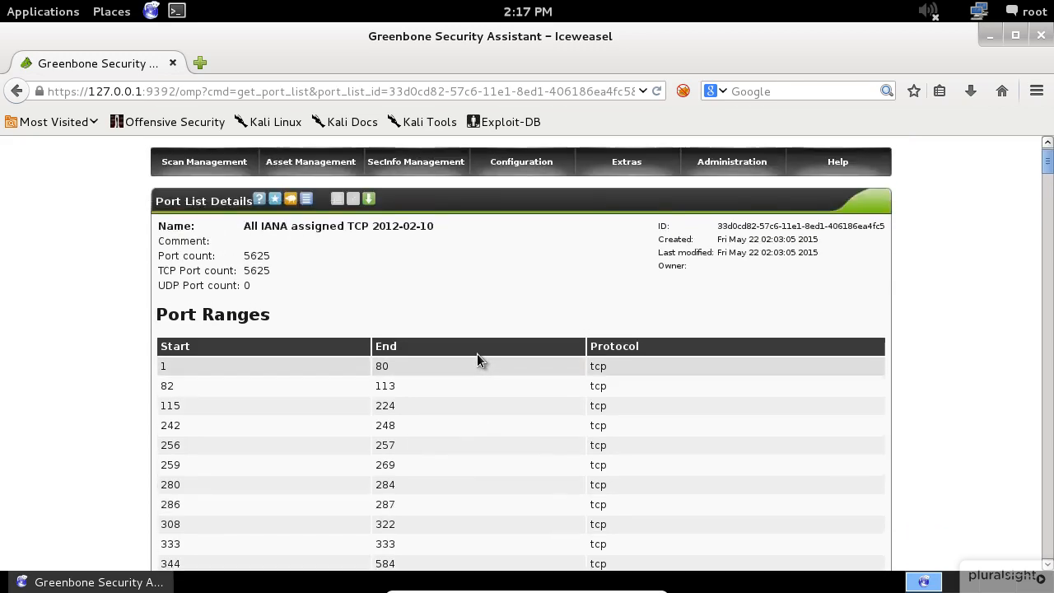
scroll(477, 353, up, 2)
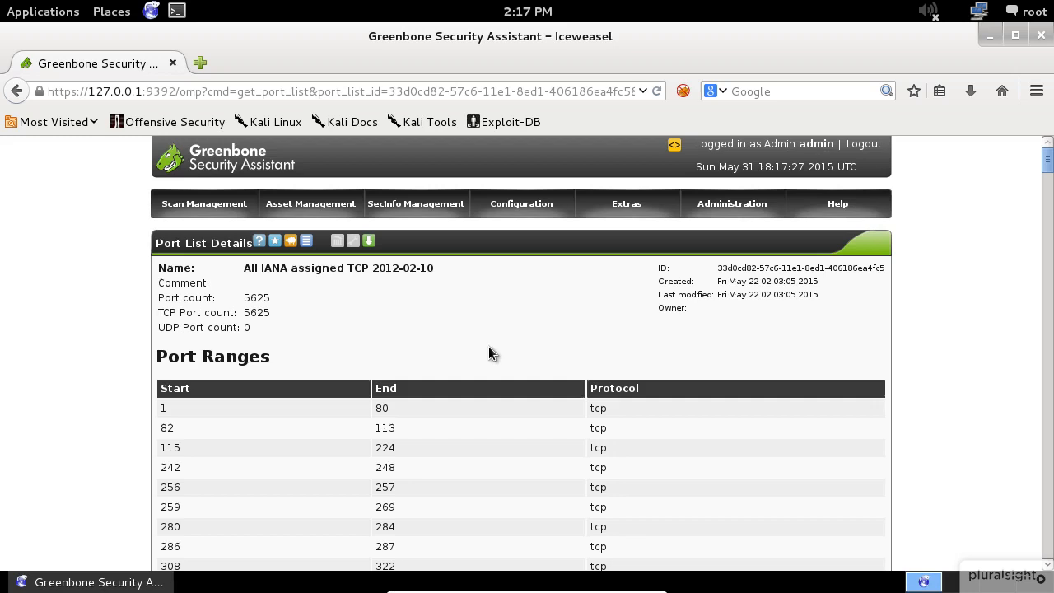
Create a port list named CustomPortList with port range T:1-1000
click(274, 242)
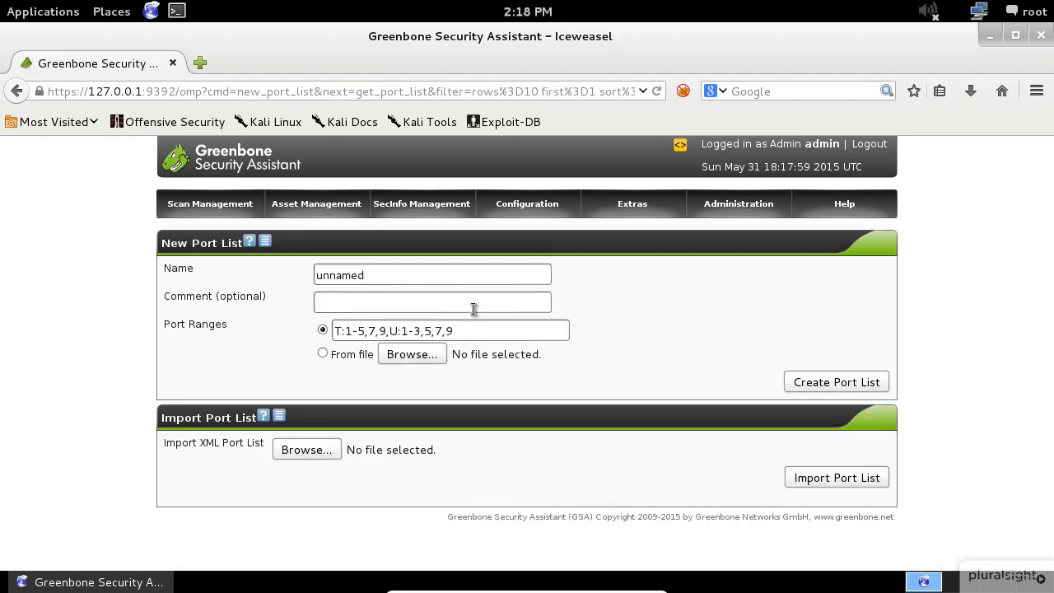
double_click(401, 275)
text(Cu)
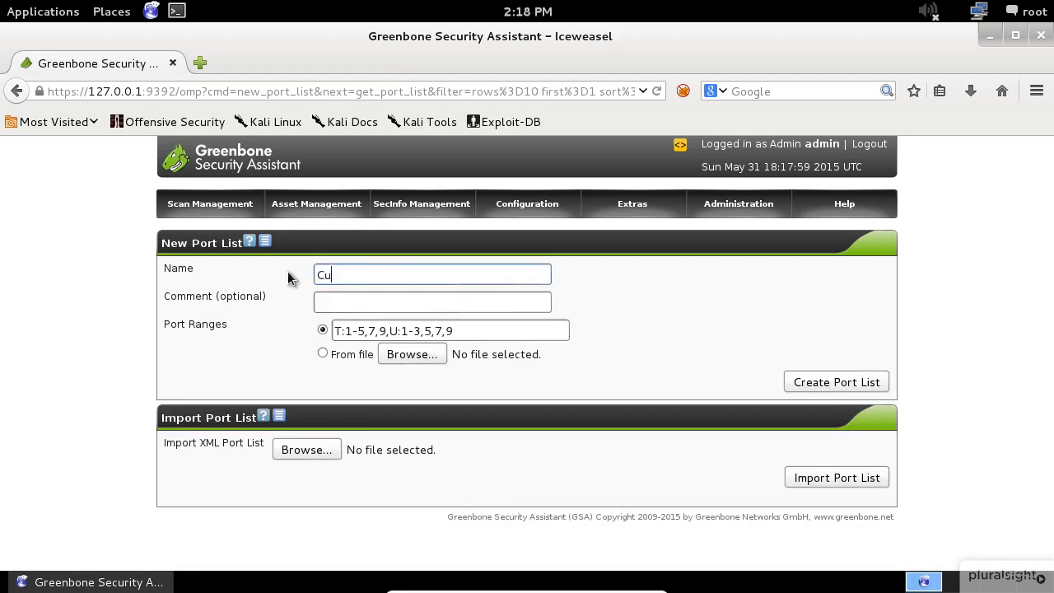
text(stomPorts)
key(BackSpace)
text(List)
double_click(335, 330)
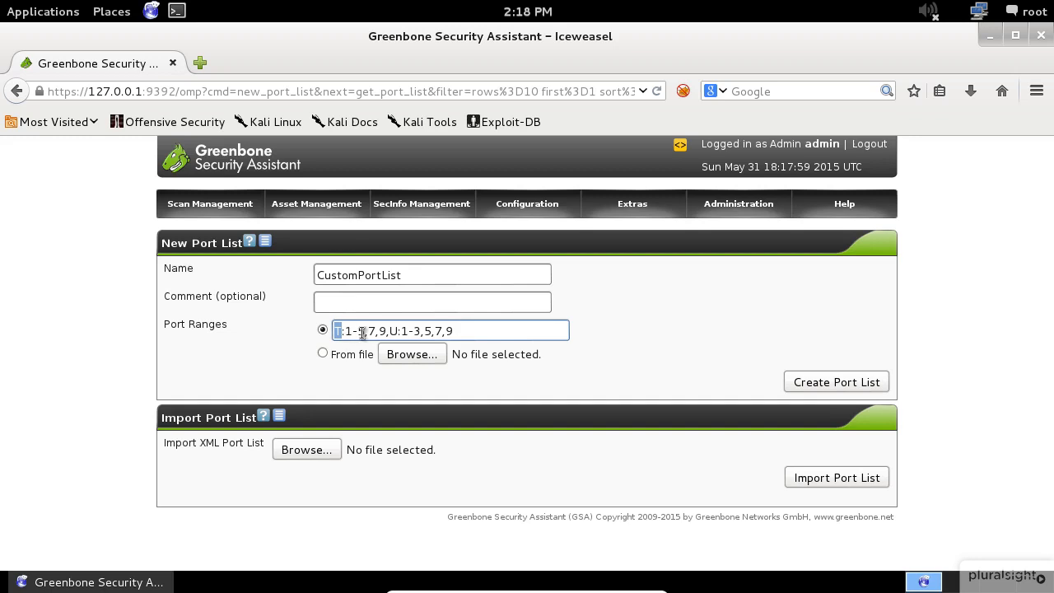
double_click(392, 331)
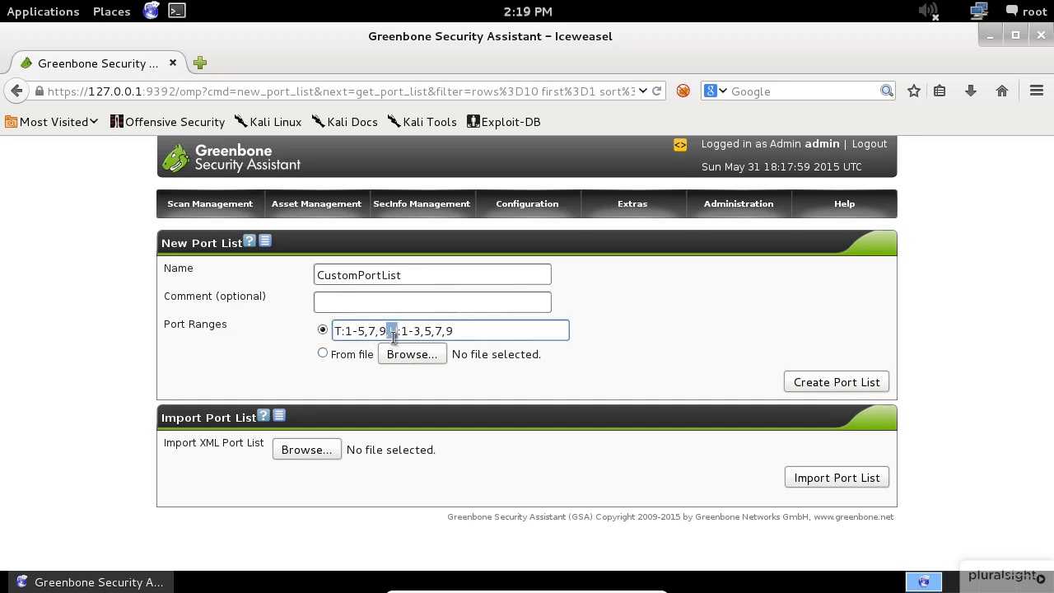
click(399, 331)
drag(348, 330, 360, 331)
click(487, 331)
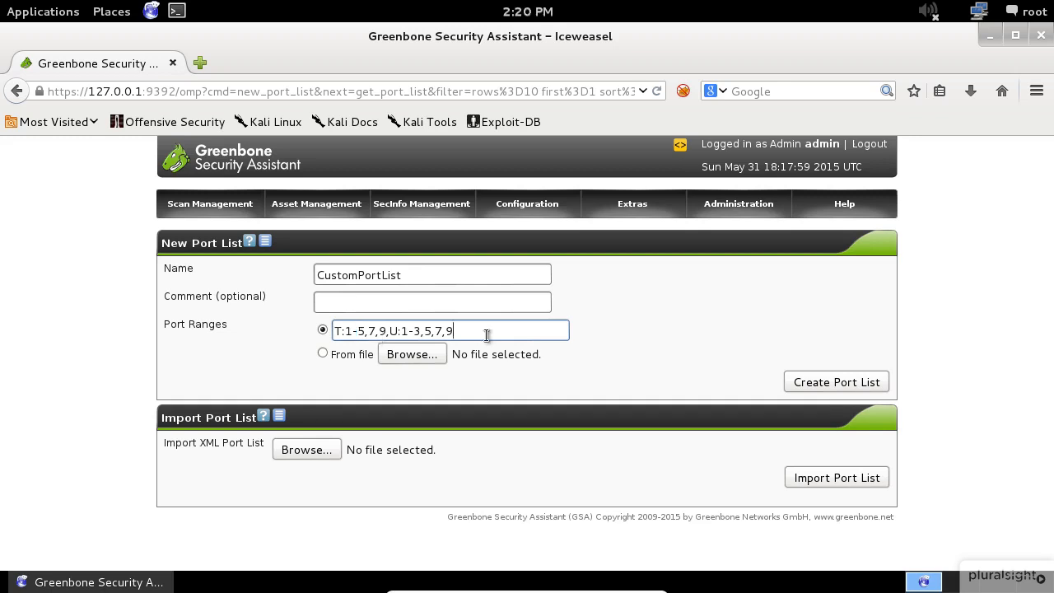
key(BackSpace)
key(BackSpace)
key(BackSpace)
key(BackSpace)
key(BackSpace)
key(BackSpace)
key(BackSpace)
key(BackSpace)
key(BackSpace)
key(BackSpace)
key(BackSpace)
key(BackSpace)
text(-1)
text(000)
click(837, 382)
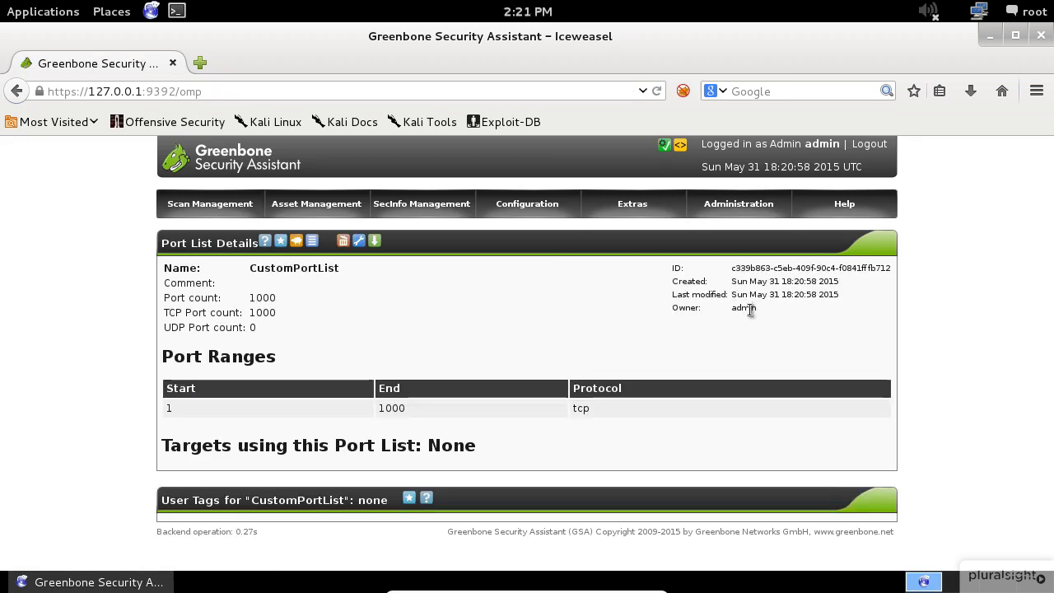
mouse_move(527, 203)
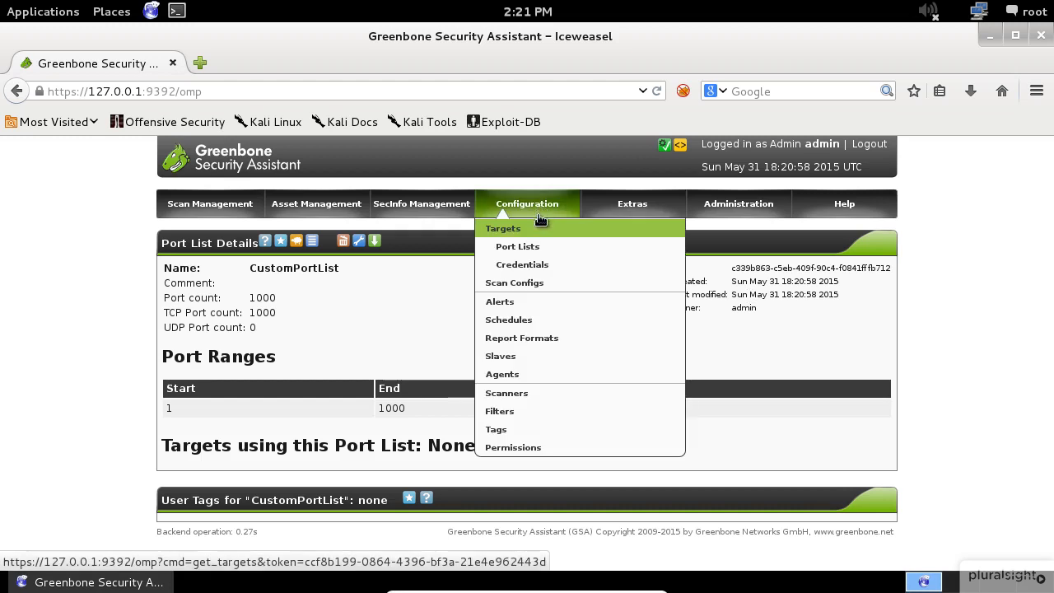
Start a new credential with name SSH, login root and a password entered
click(522, 264)
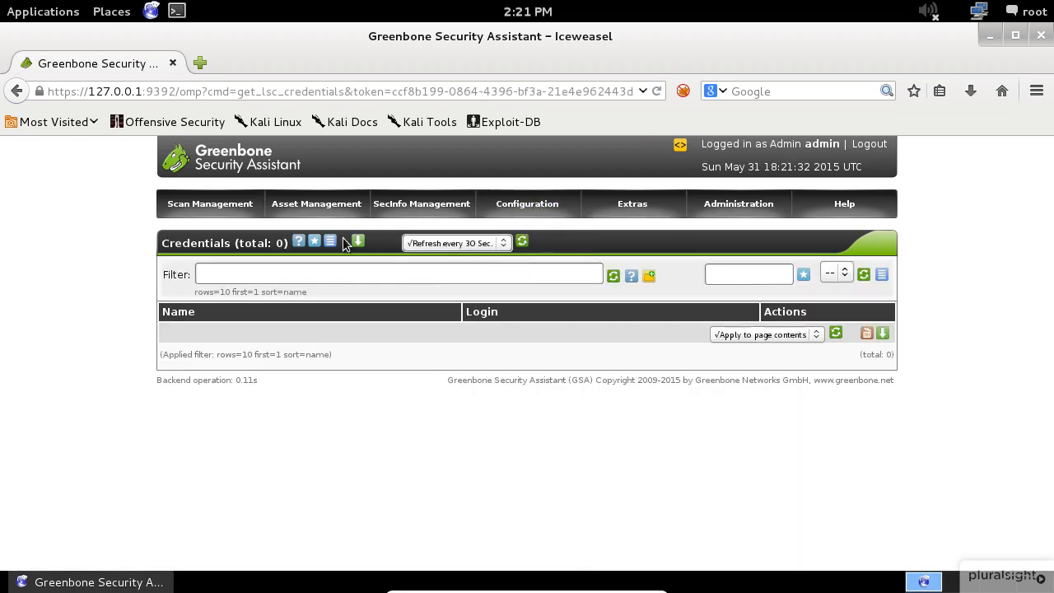
click(316, 242)
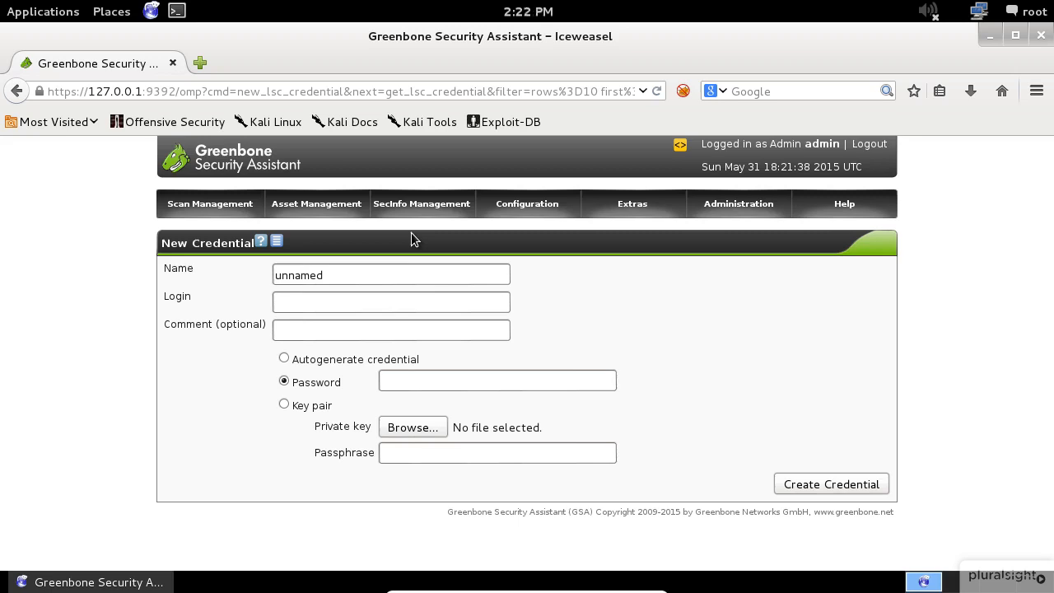
double_click(343, 275)
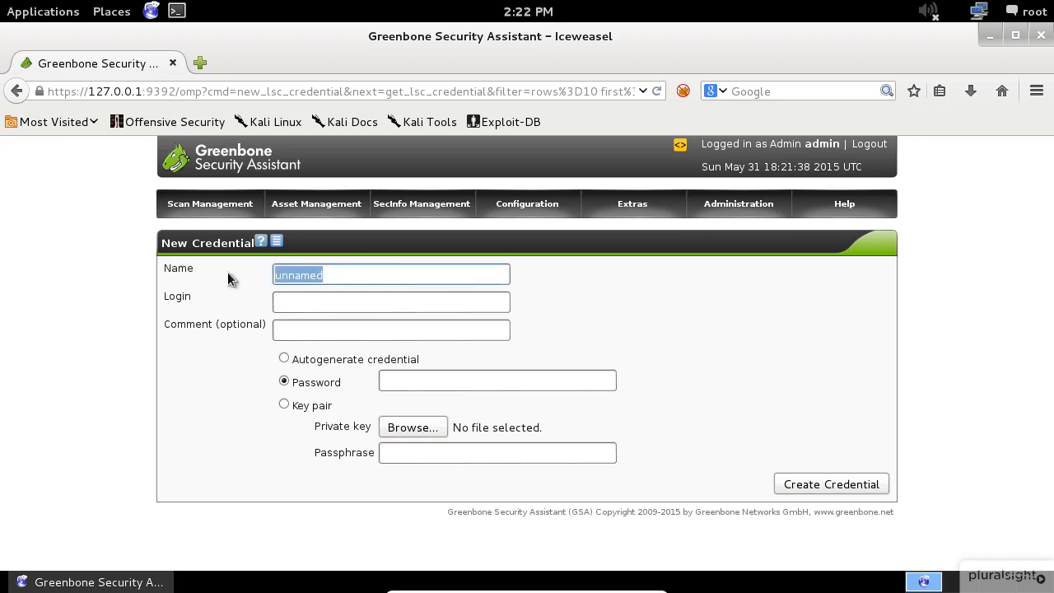
text(SSH)
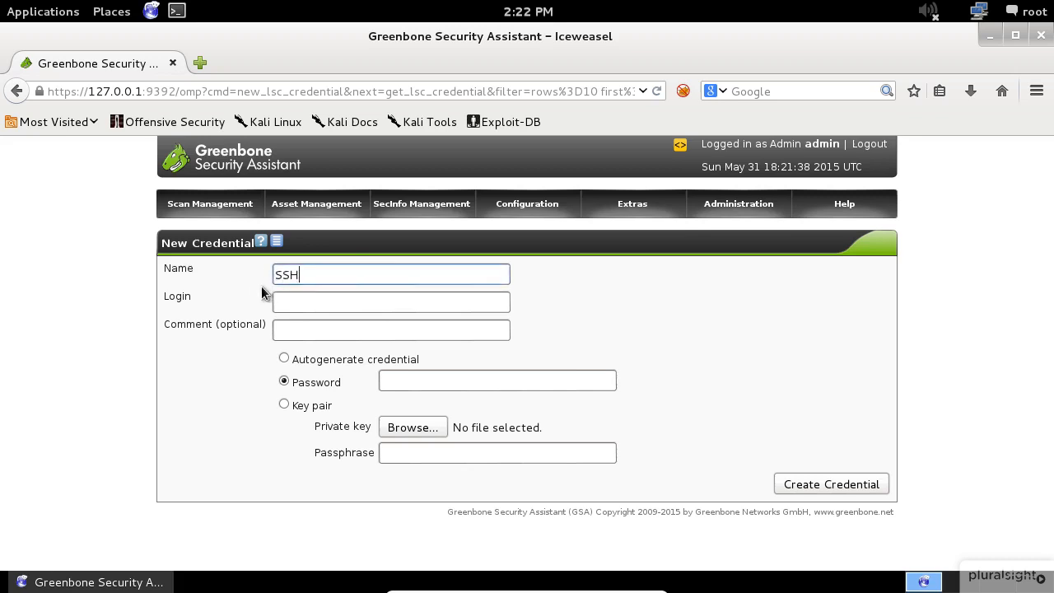
click(290, 299)
text(root)
click(416, 384)
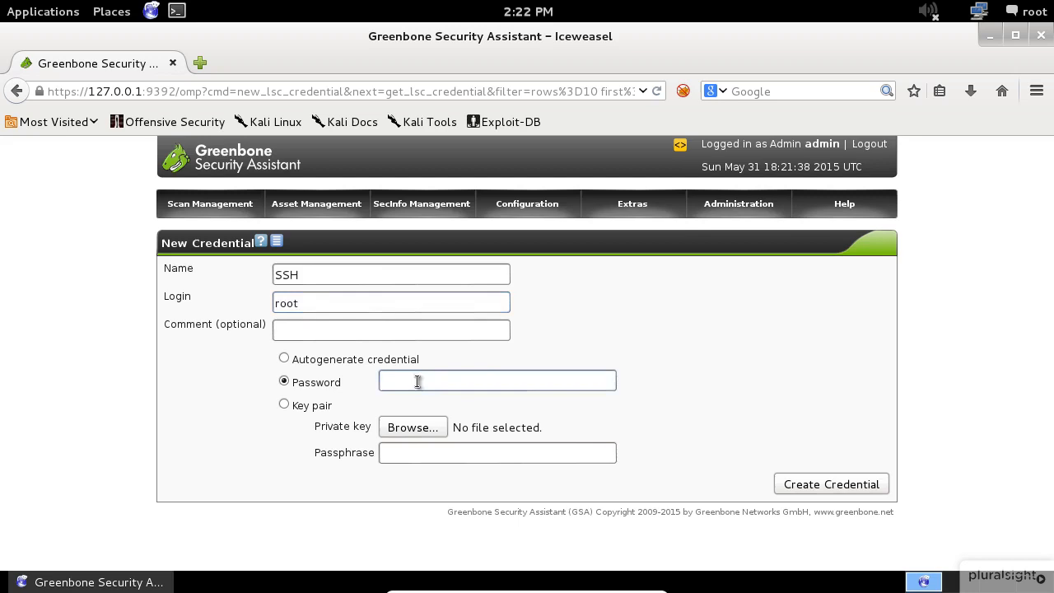
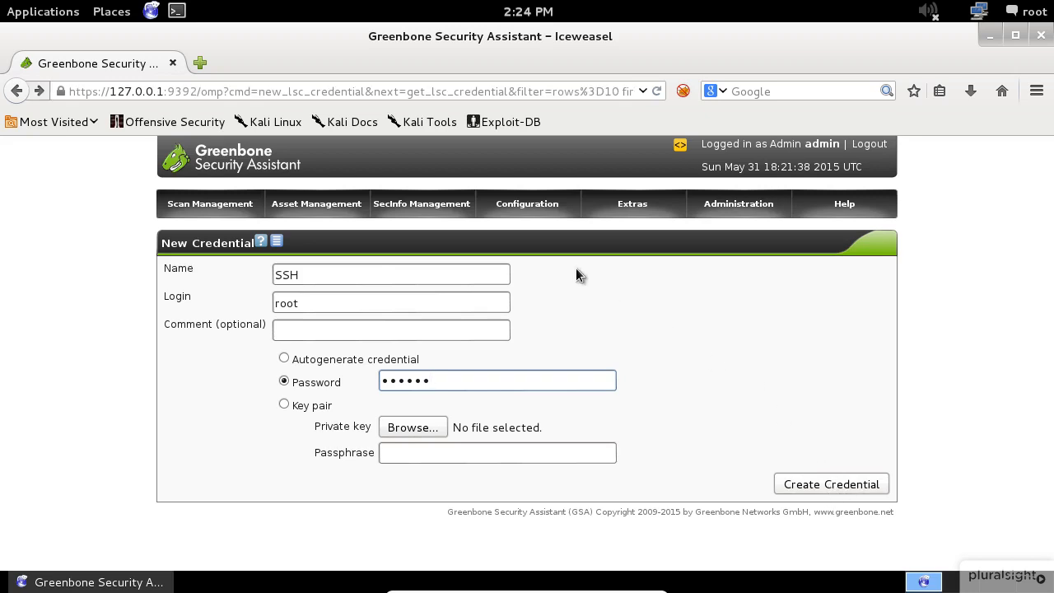
mouse_move(527, 204)
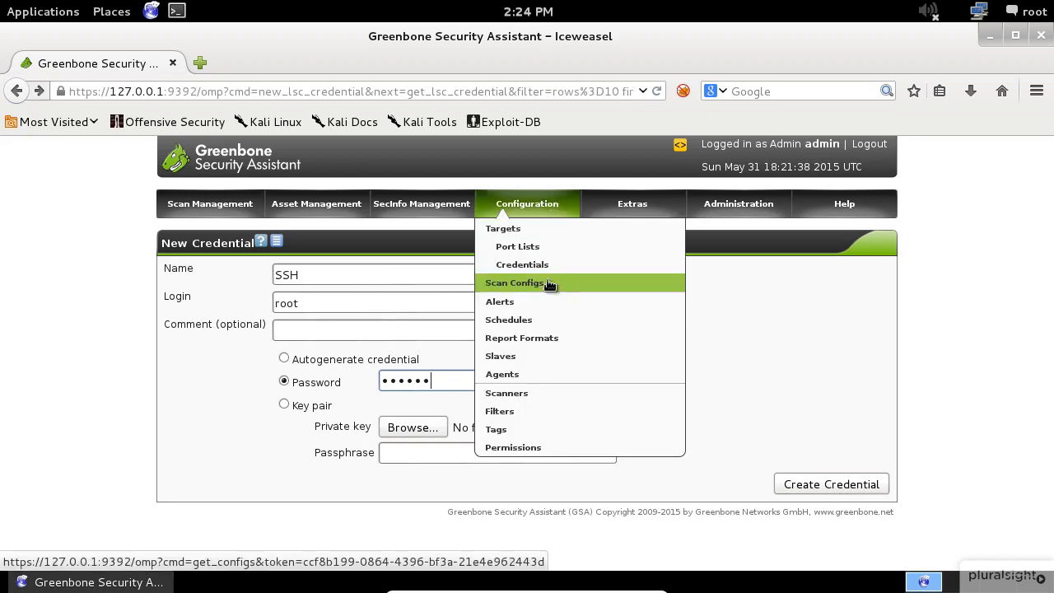
View the Discovery scan configuration's network vulnerability test families
click(548, 287)
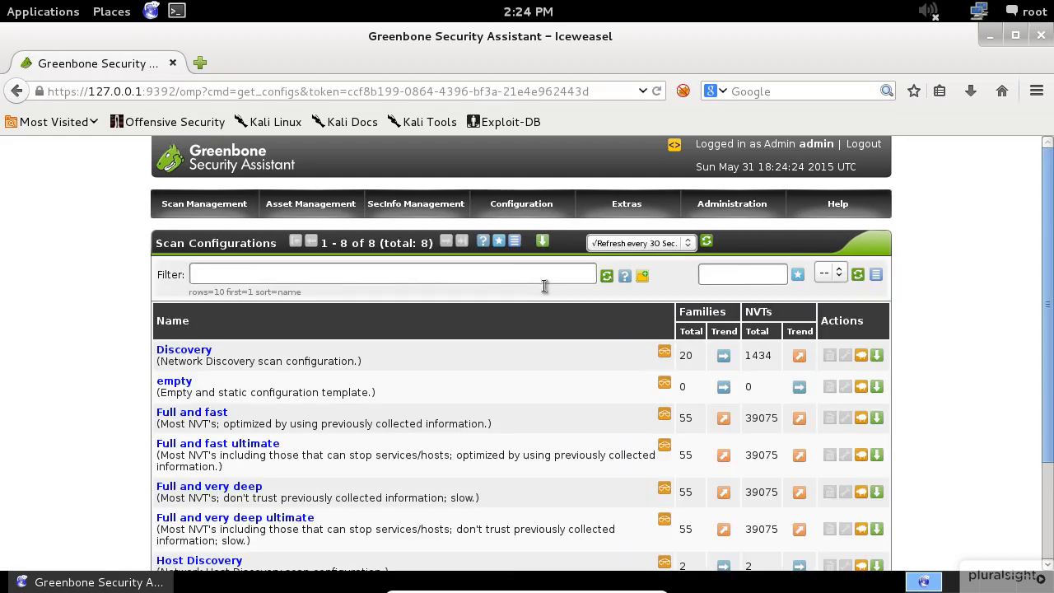
scroll(549, 284, down, 3)
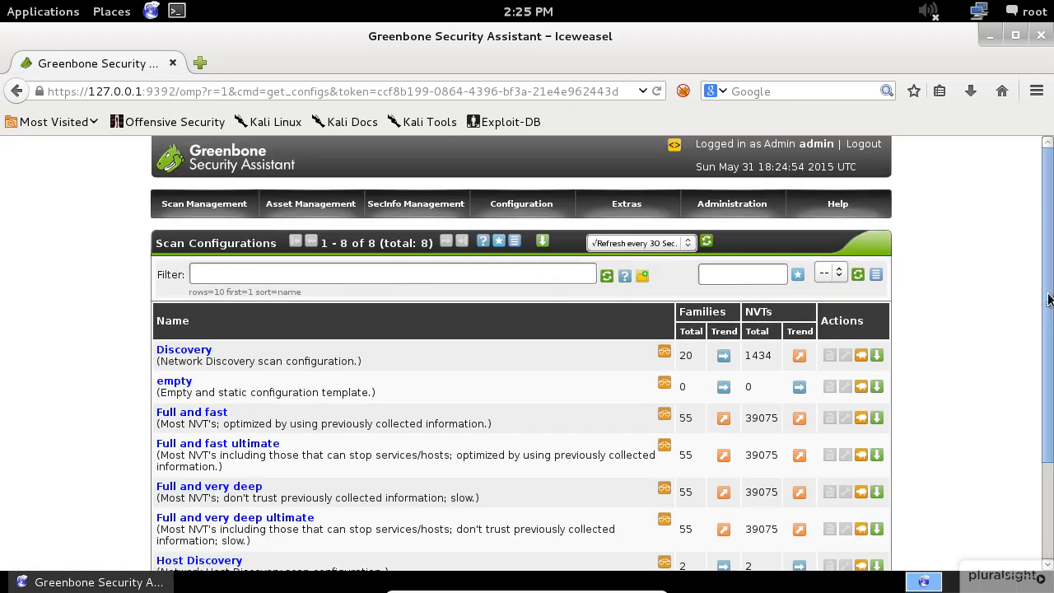
drag(1048, 305, 1048, 407)
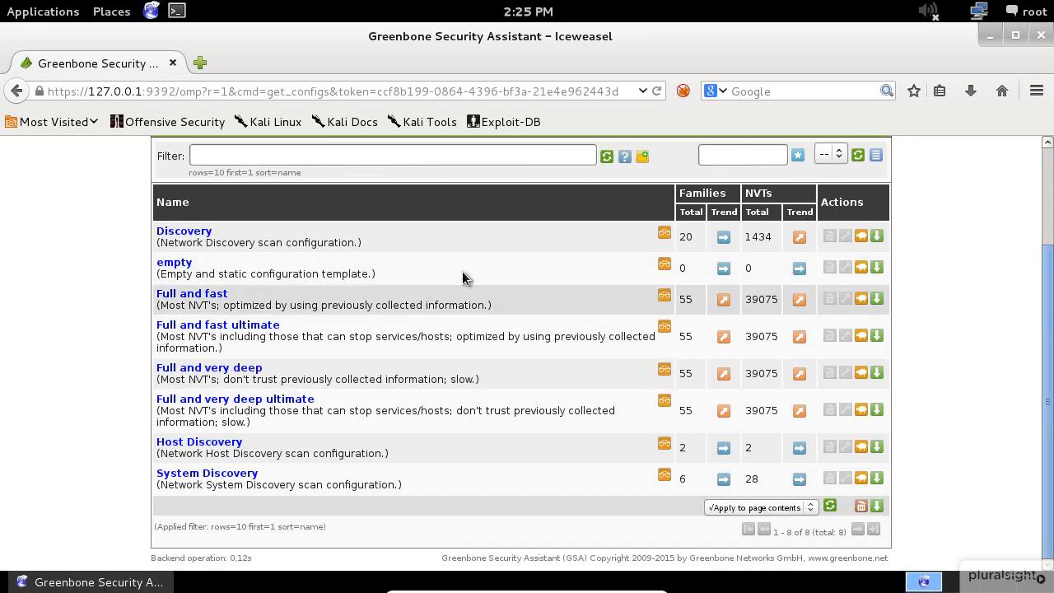
click(184, 231)
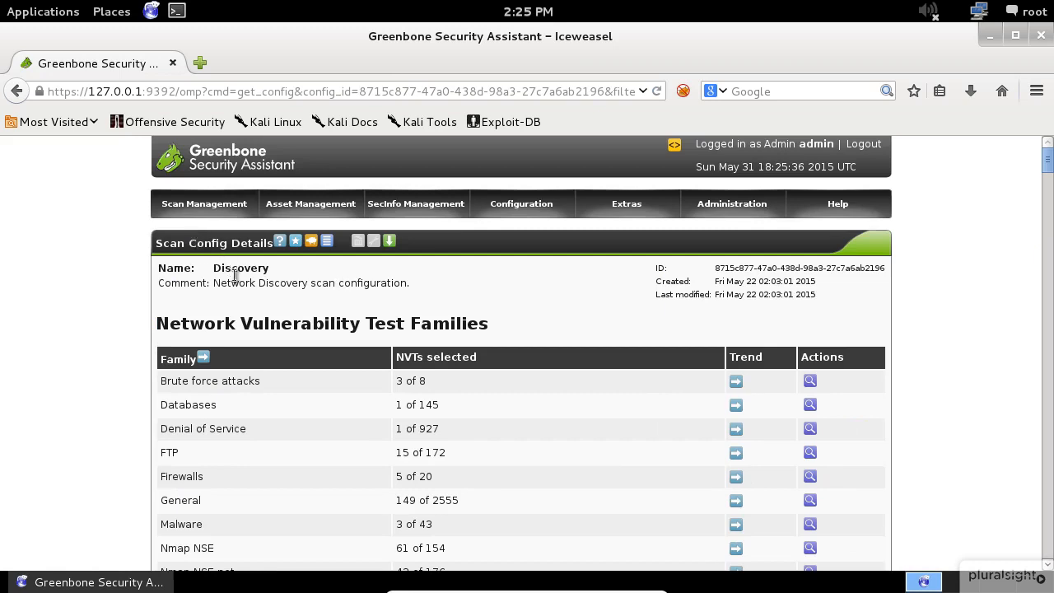
scroll(235, 273, down, 3)
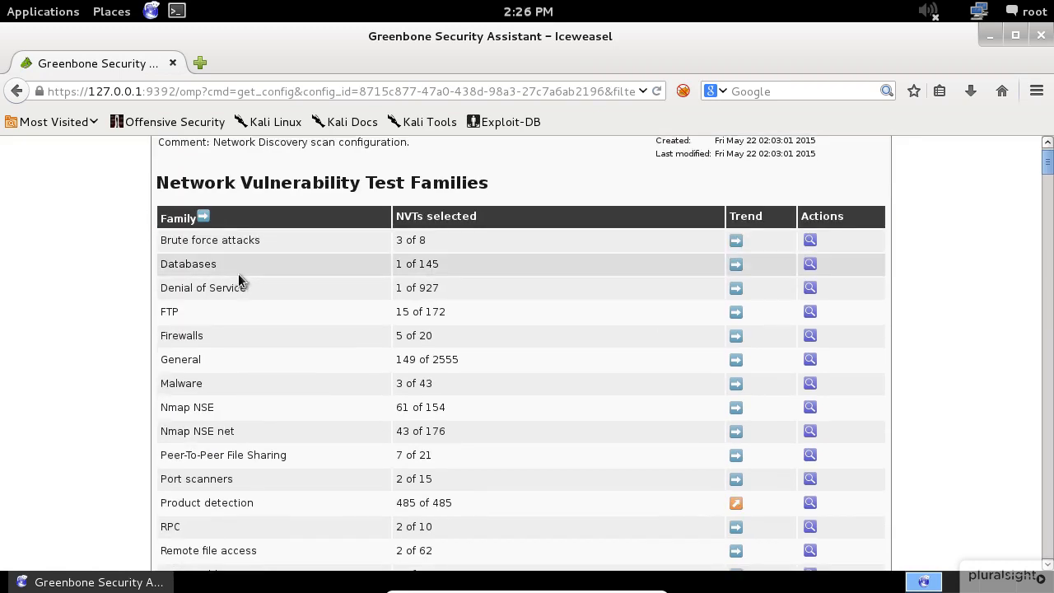
scroll(239, 274, up, 3)
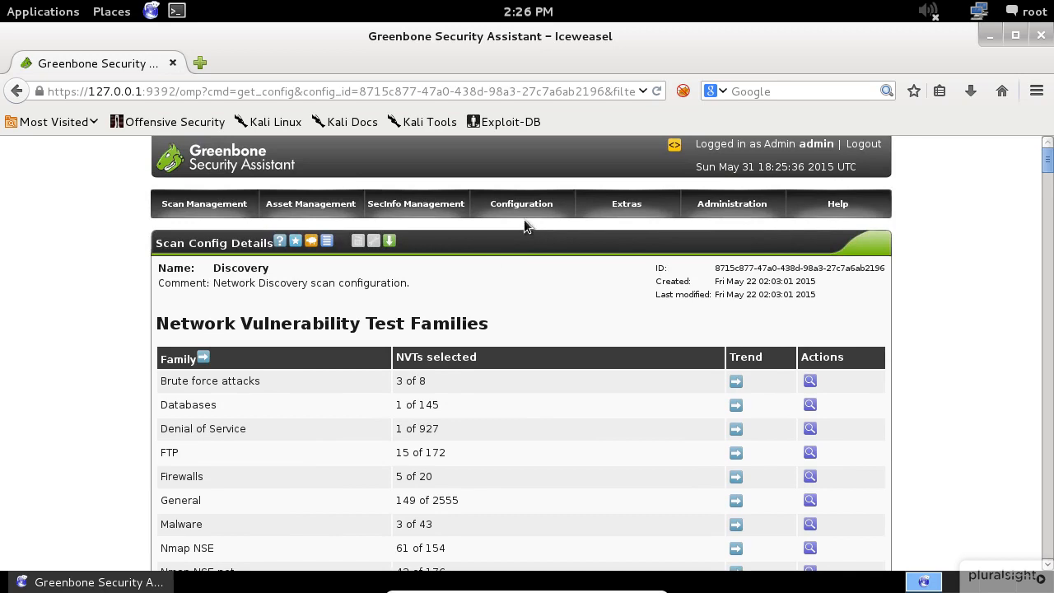
mouse_move(522, 204)
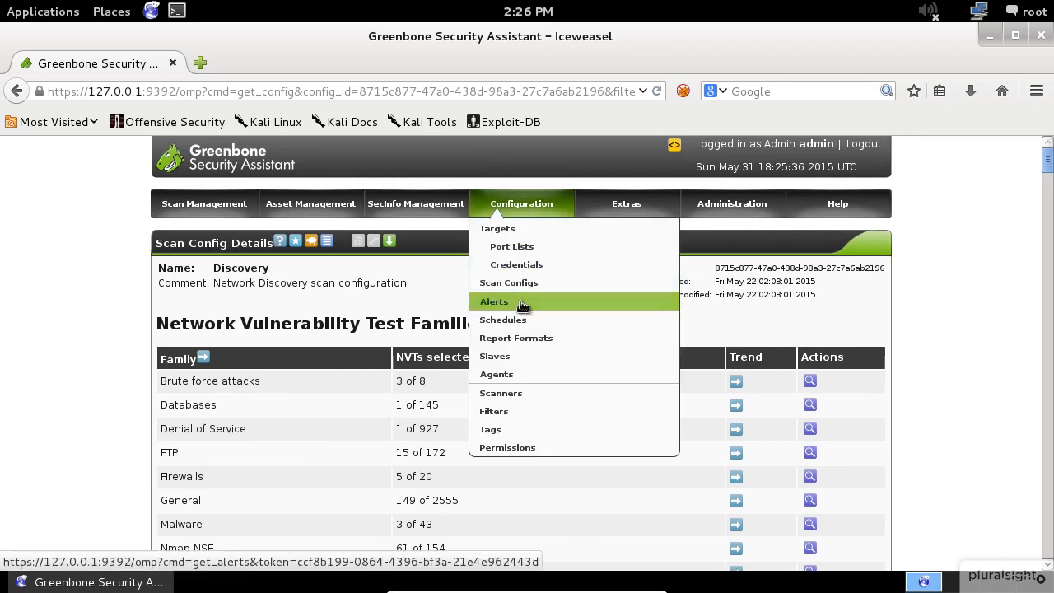
Begin a new alert named 'Vuln finished scan email' with its comment
click(523, 306)
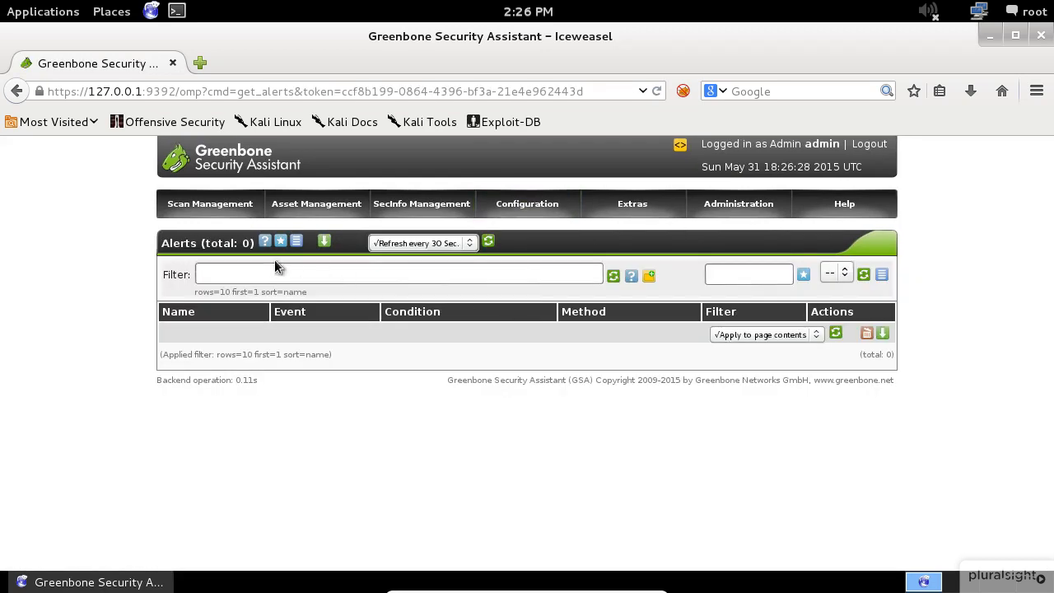
click(282, 244)
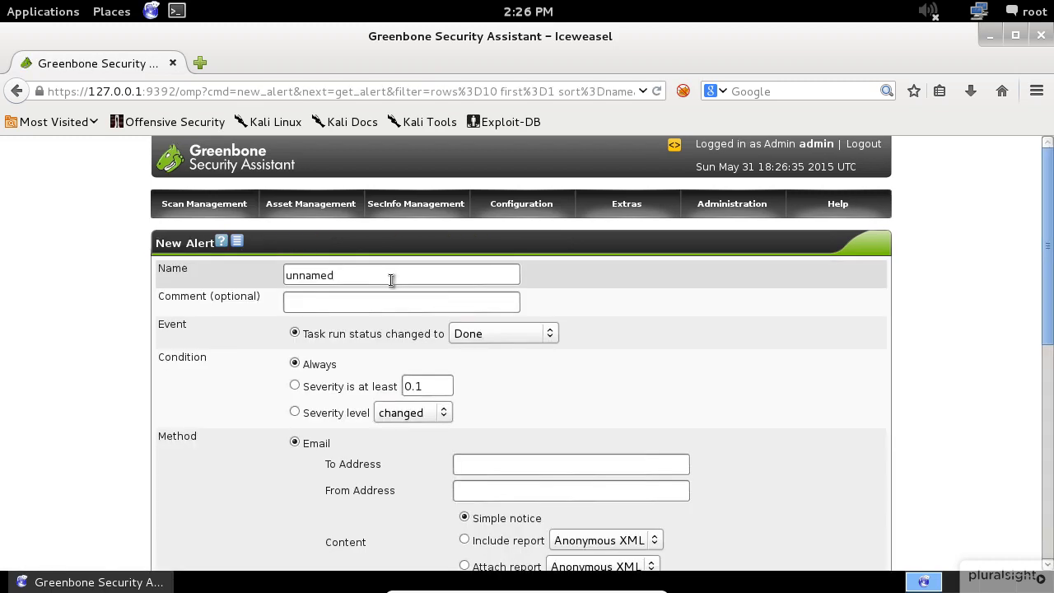
click(400, 276)
scroll(400, 277, down, 2)
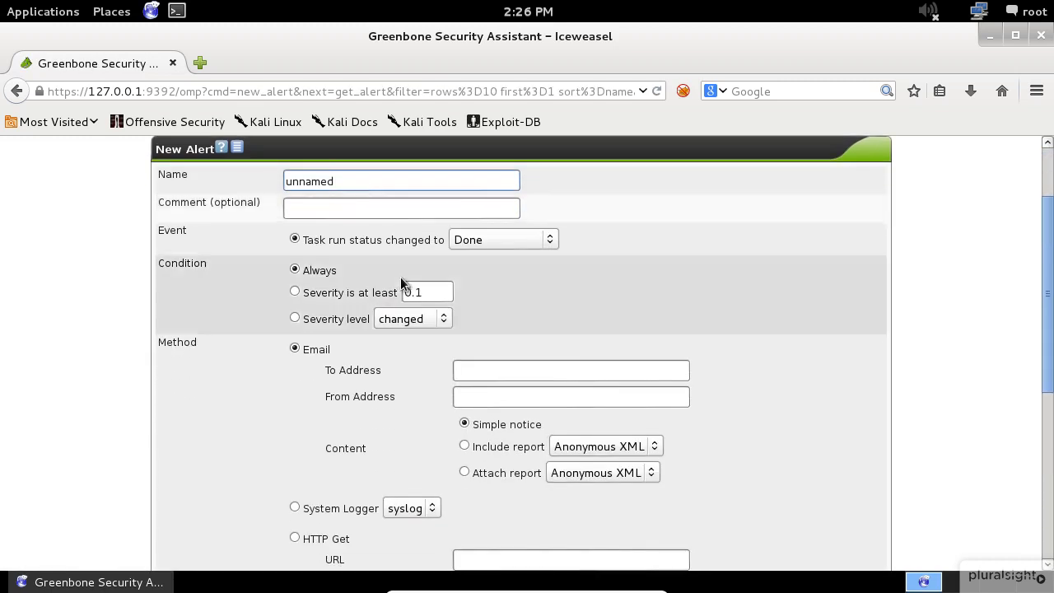
scroll(402, 276, up, 1)
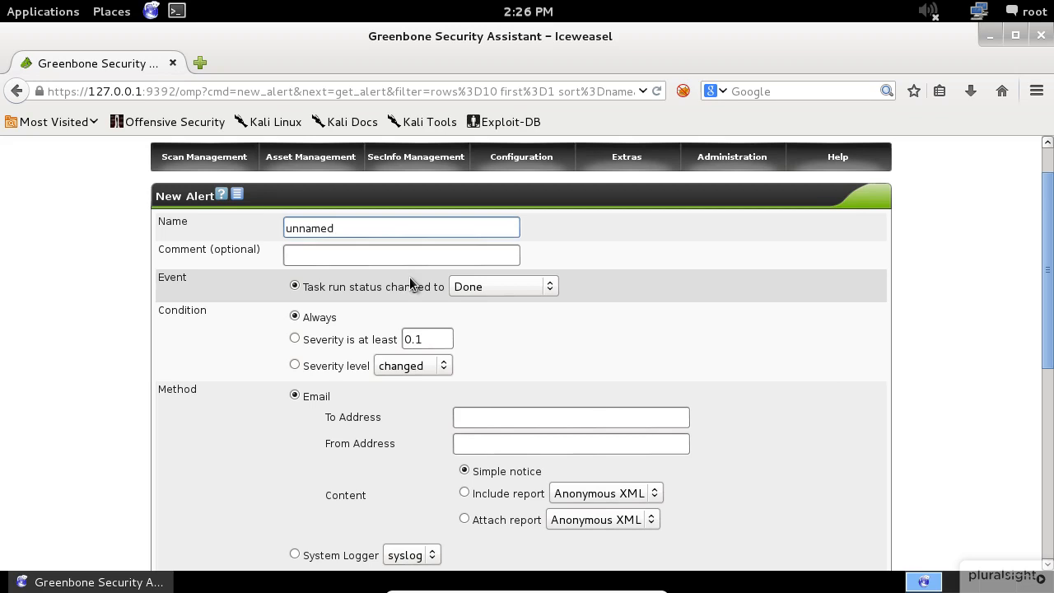
key(ctrl+a)
text(Vuln )
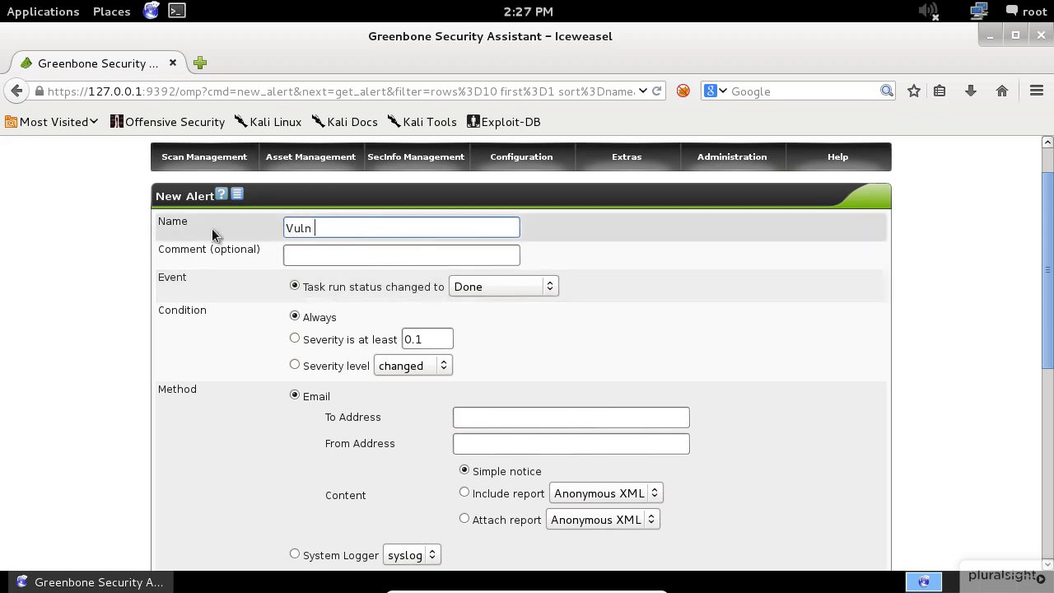
text(finished scan email)
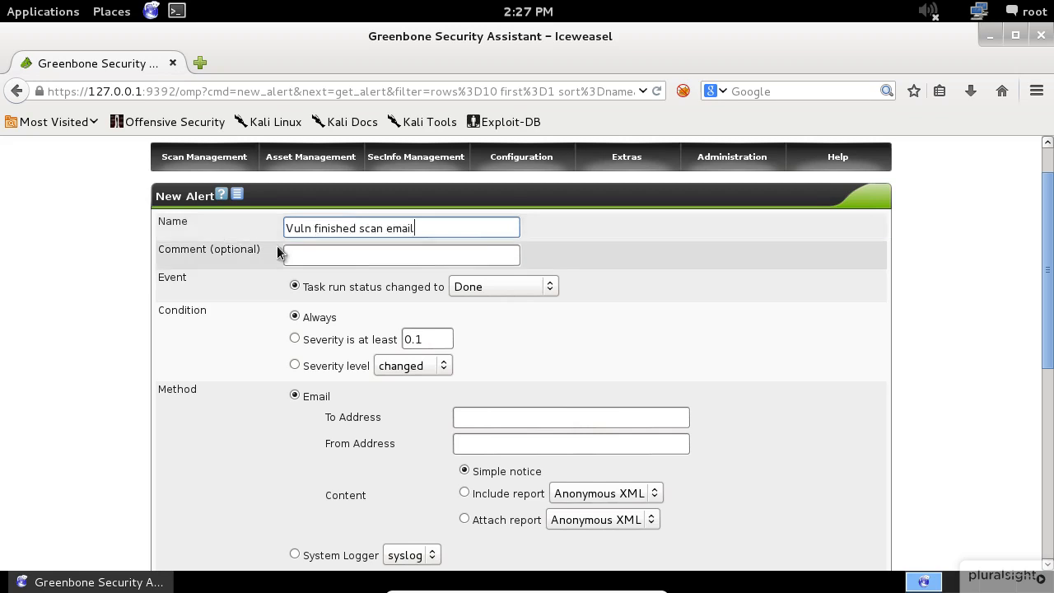
click(304, 256)
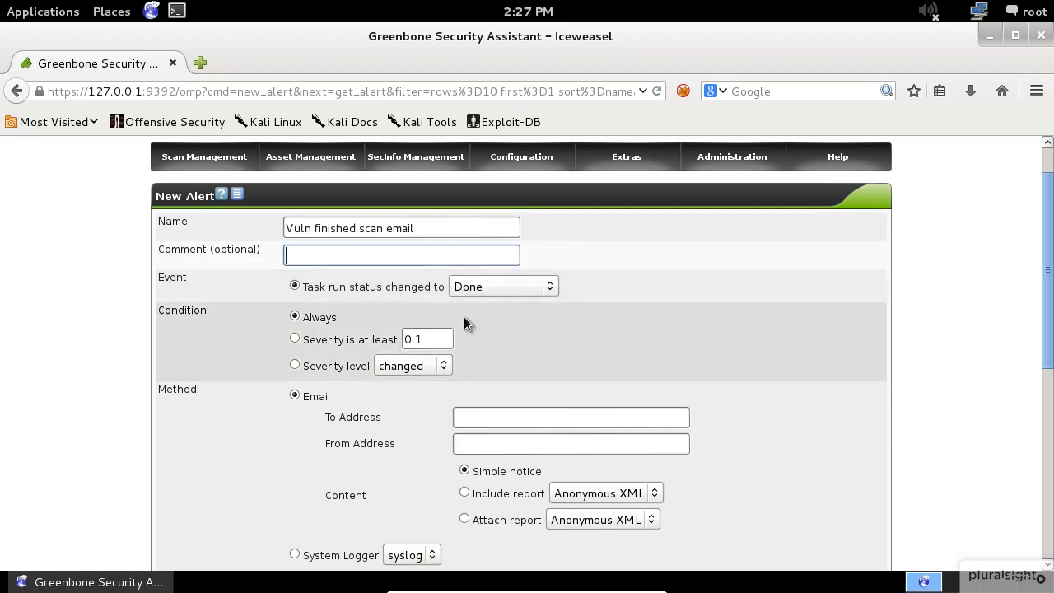
scroll(475, 368, down, 3)
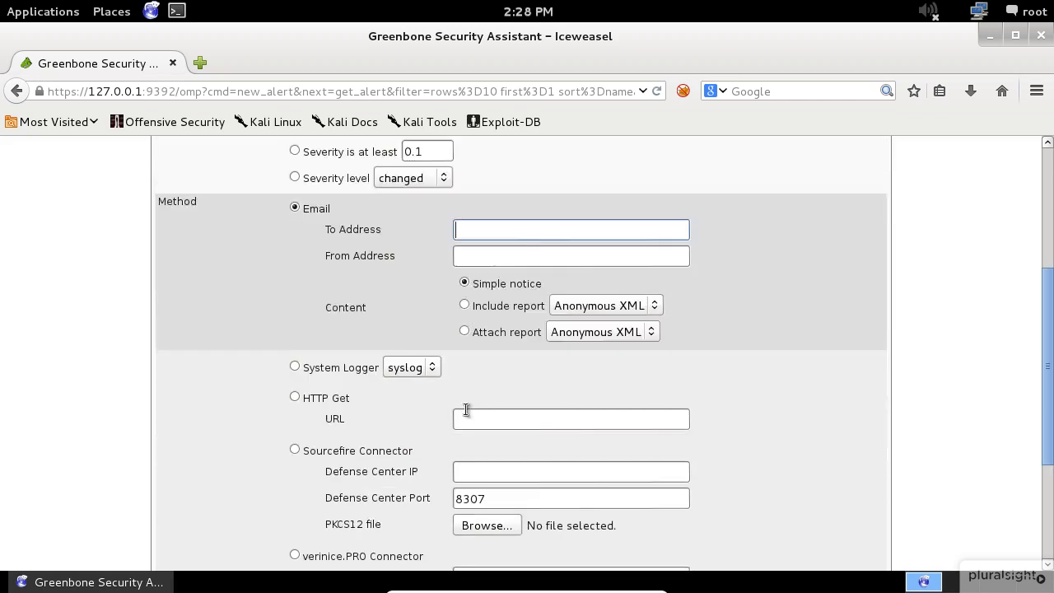
scroll(495, 329, up, 2)
Enter the recipient and sender email addresses and create the alert
click(571, 324)
key(Tab)
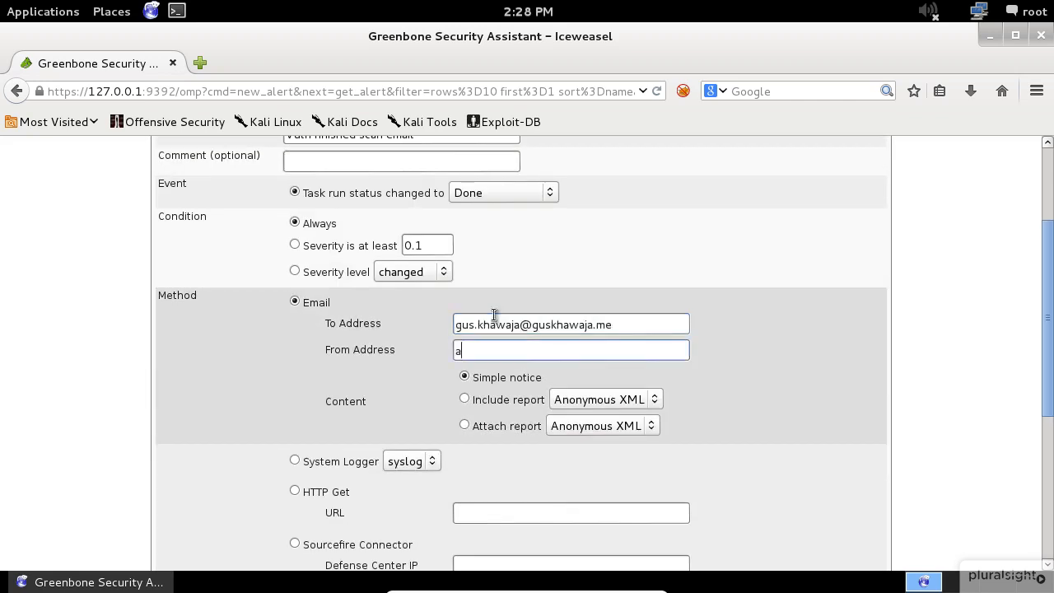
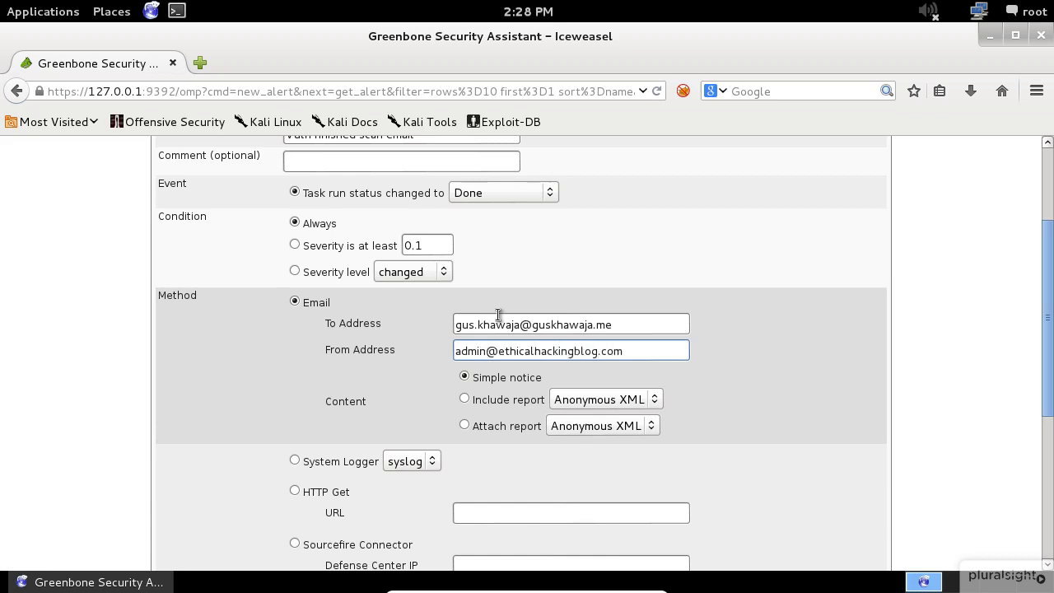
scroll(527, 329, down, 5)
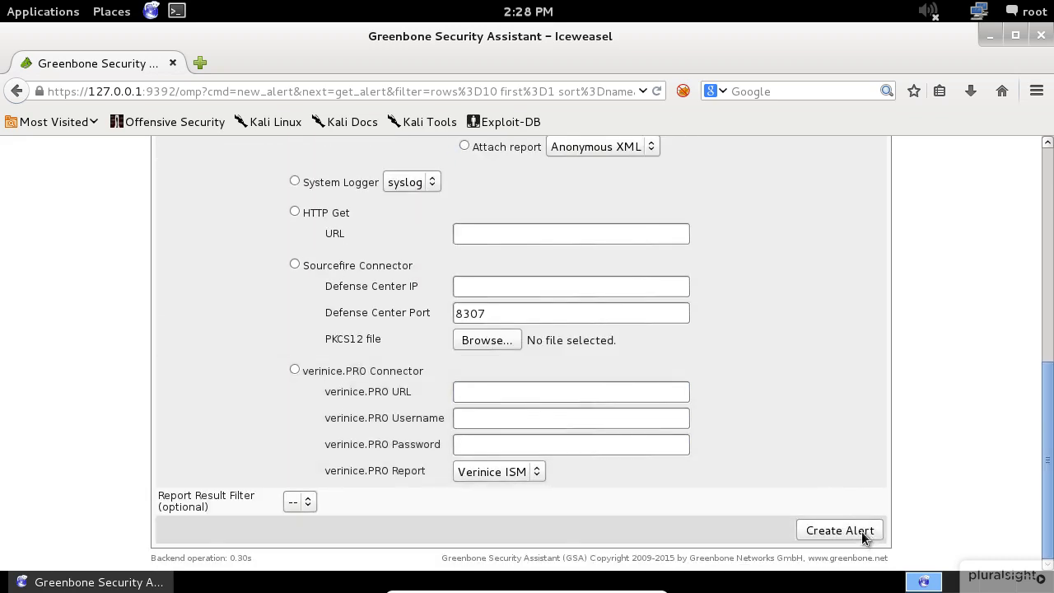
click(840, 531)
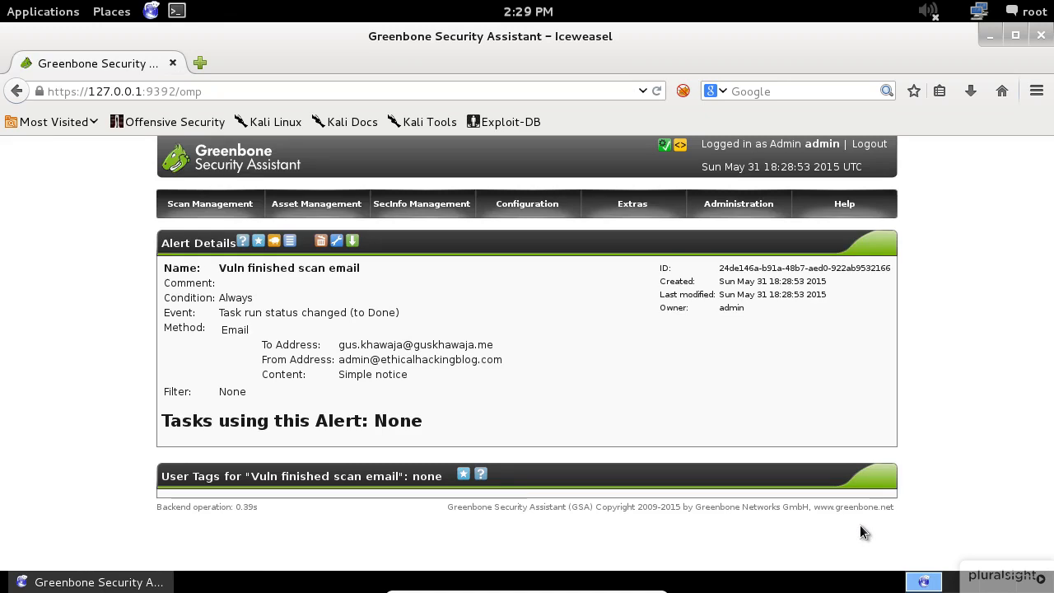
mouse_move(527, 203)
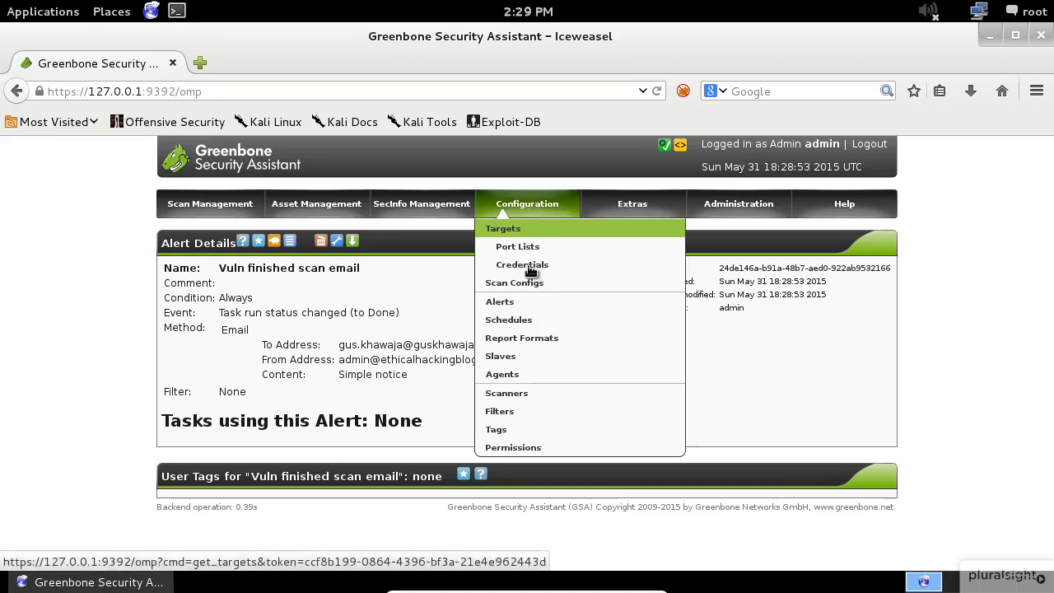
Review the New Schedule form, then list the available report formats
click(540, 321)
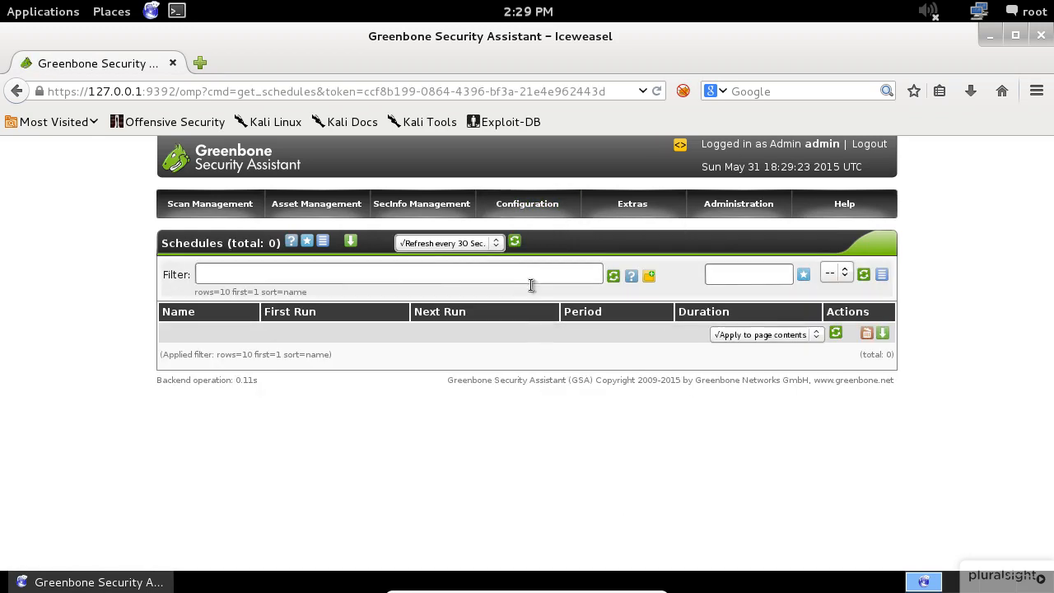
click(308, 243)
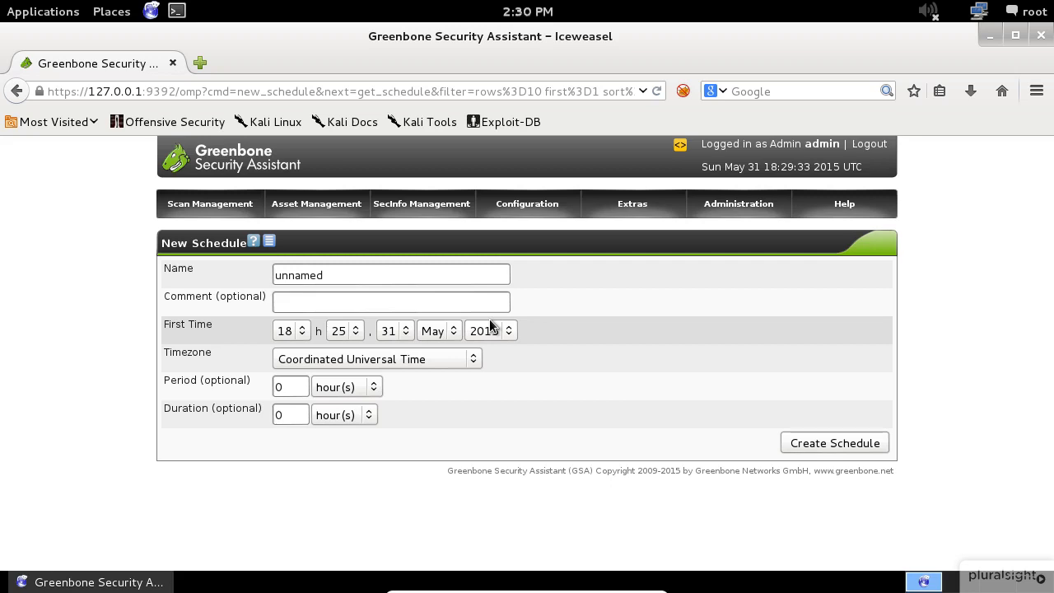
mouse_move(527, 203)
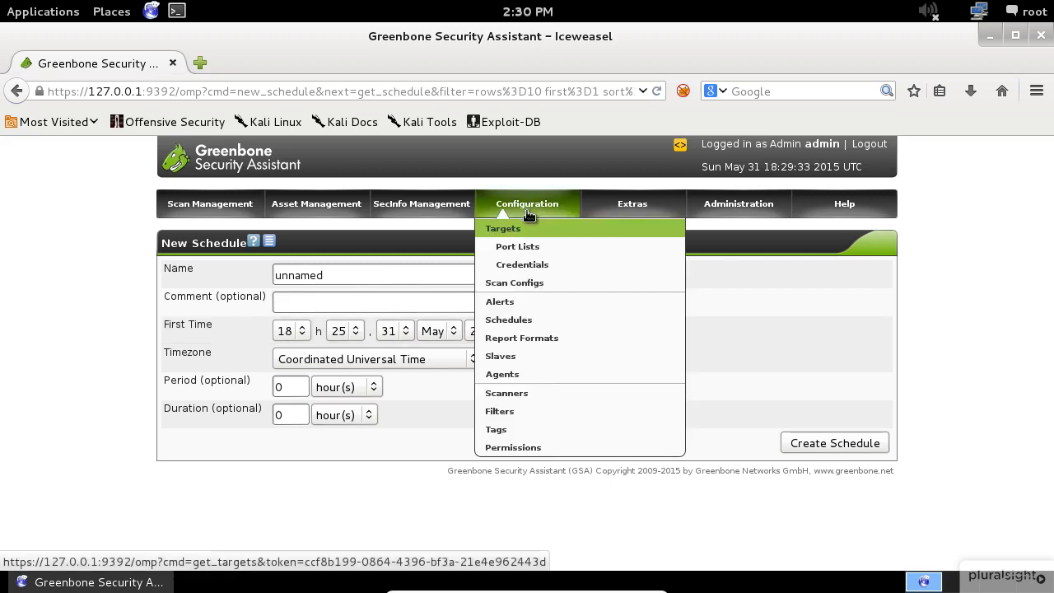
click(540, 337)
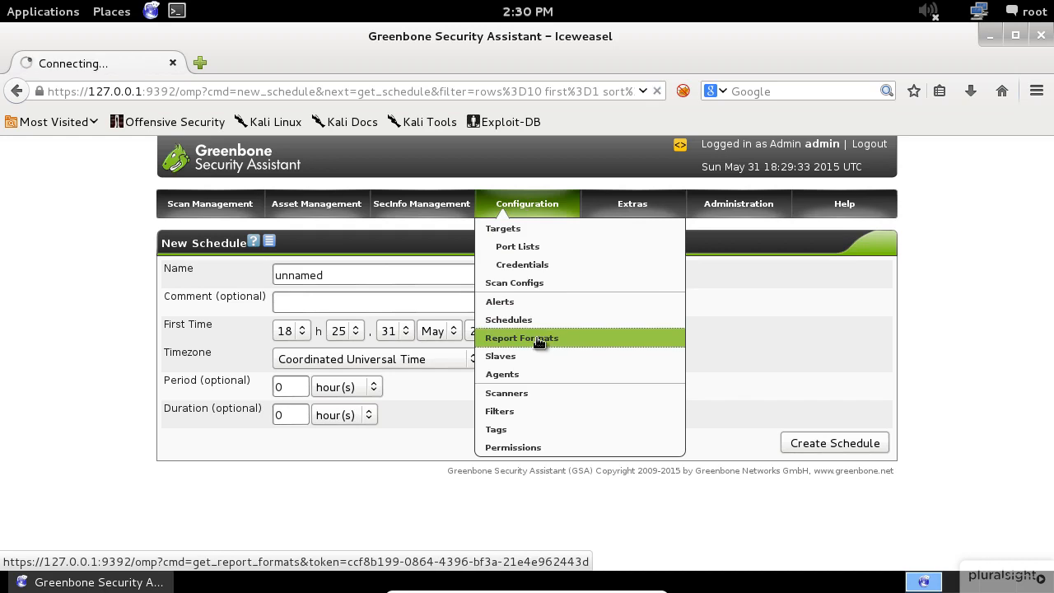
scroll(539, 343, down, 1)
scroll(540, 344, down, 2)
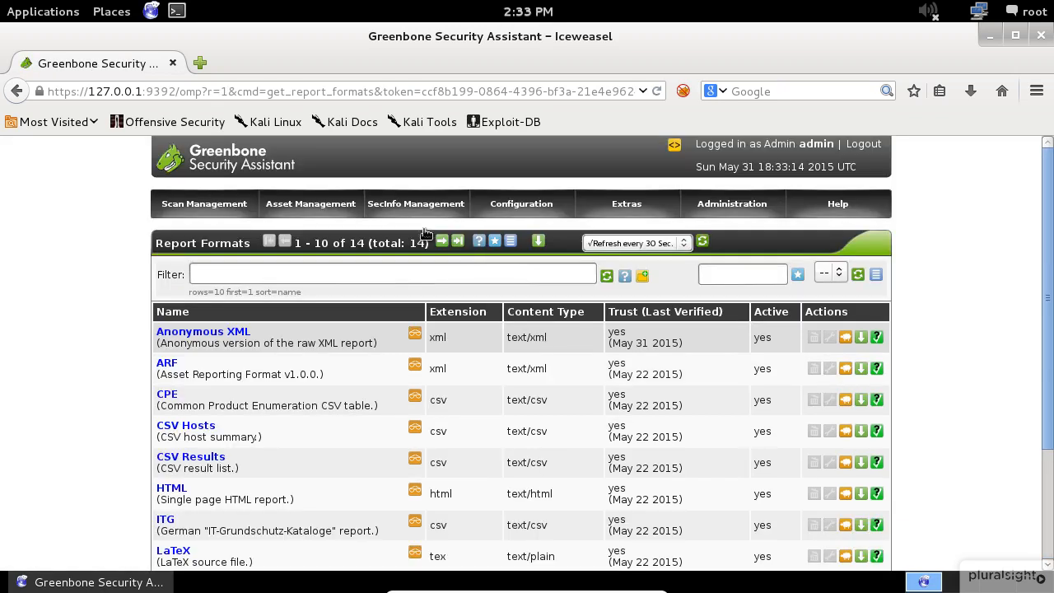
mouse_move(209, 203)
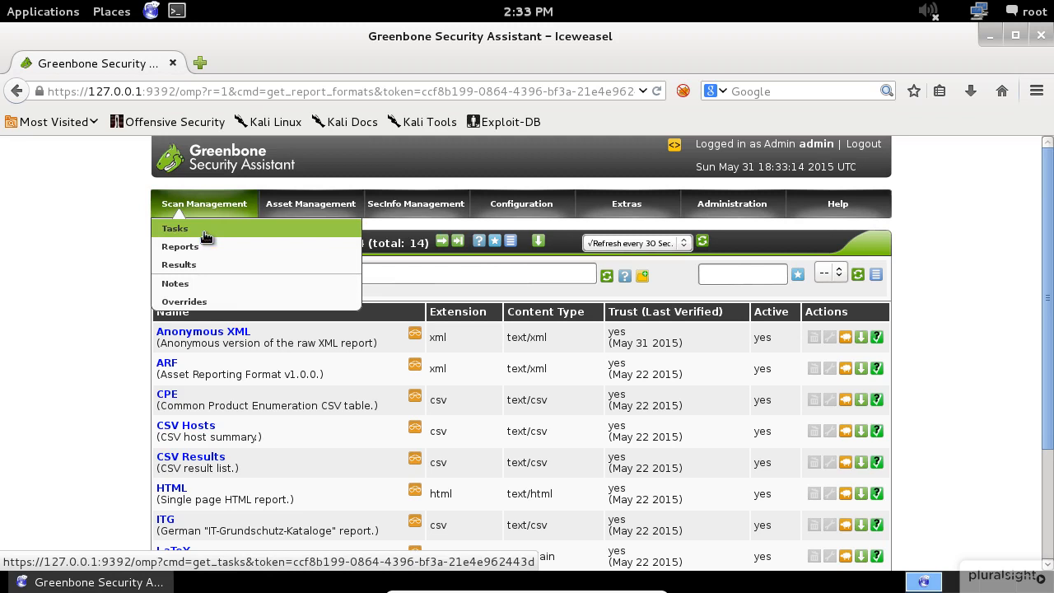
View the Scan Metasploitable results from the Tasks list, sorted by severity
click(174, 228)
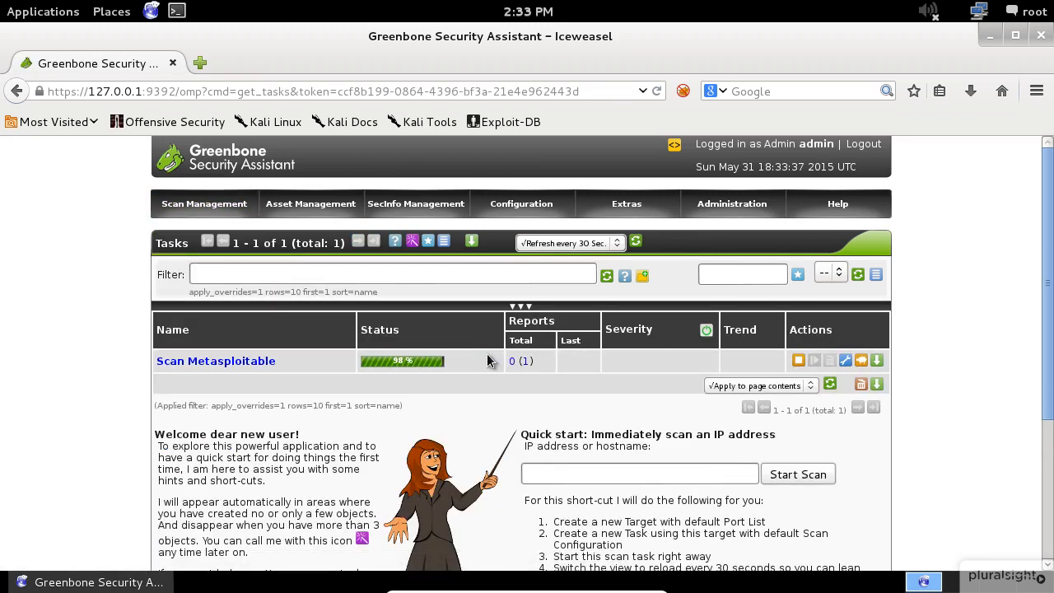
click(402, 361)
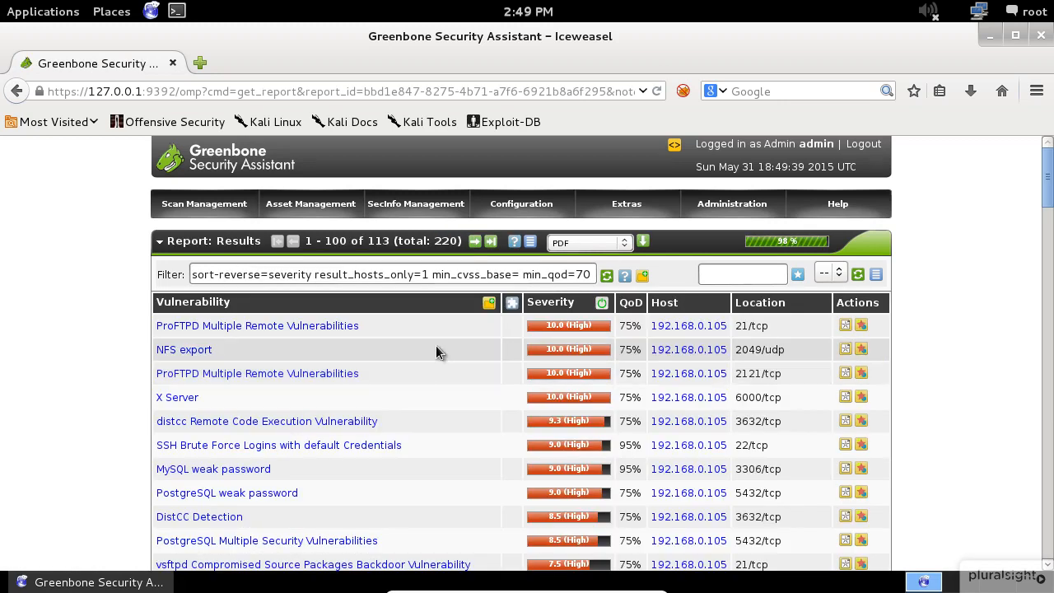
scroll(436, 352, down, 3)
scroll(435, 352, down, 4)
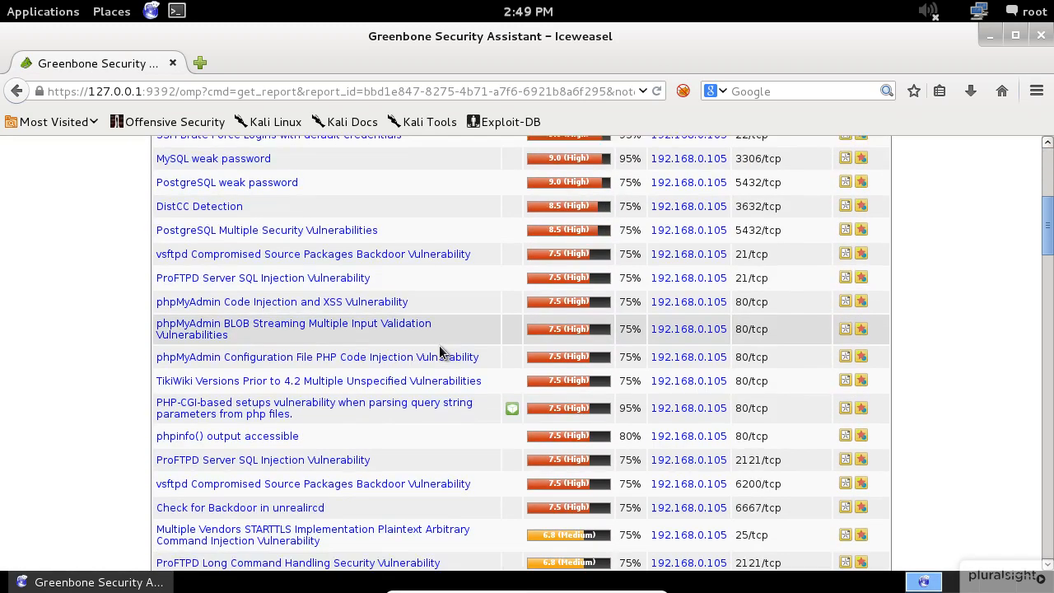
scroll(439, 345, down, 3)
scroll(441, 345, up, 4)
scroll(442, 345, up, 5)
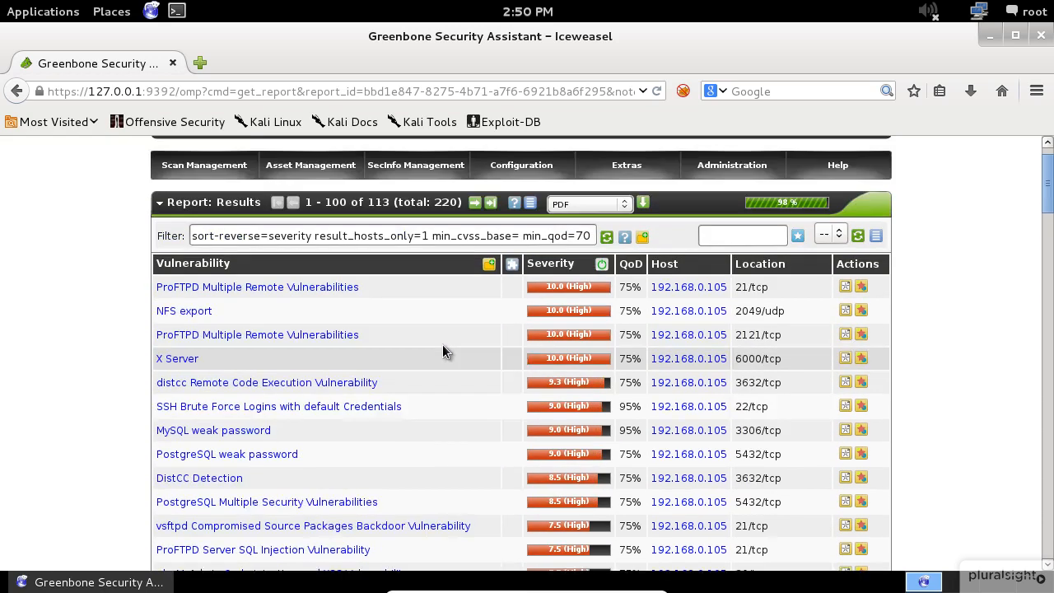
scroll(443, 344, up, 3)
scroll(443, 344, down, 3)
scroll(443, 345, down, 2)
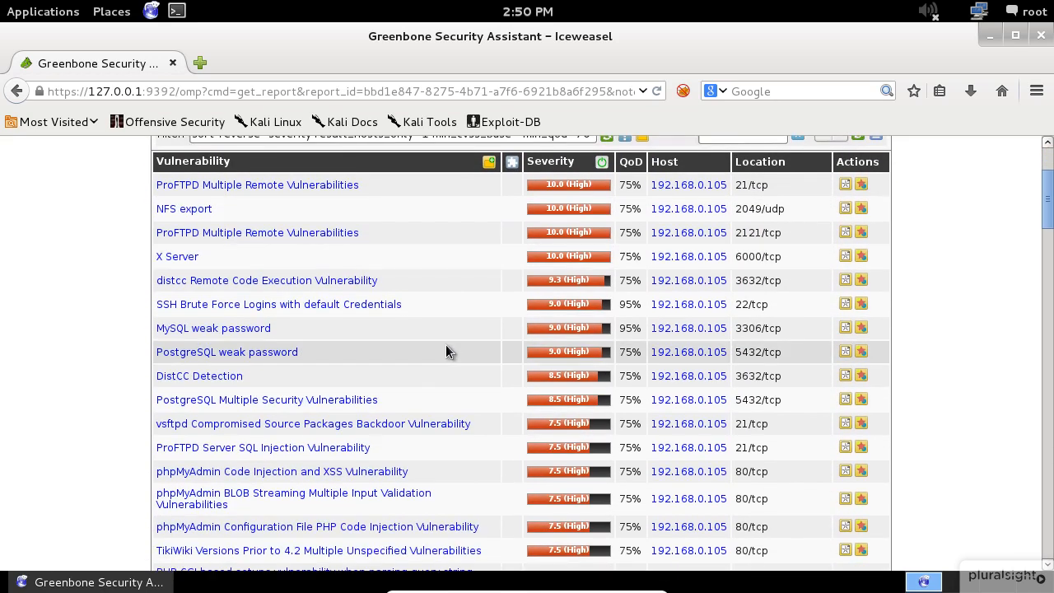
scroll(445, 345, up, 3)
scroll(446, 344, up, 3)
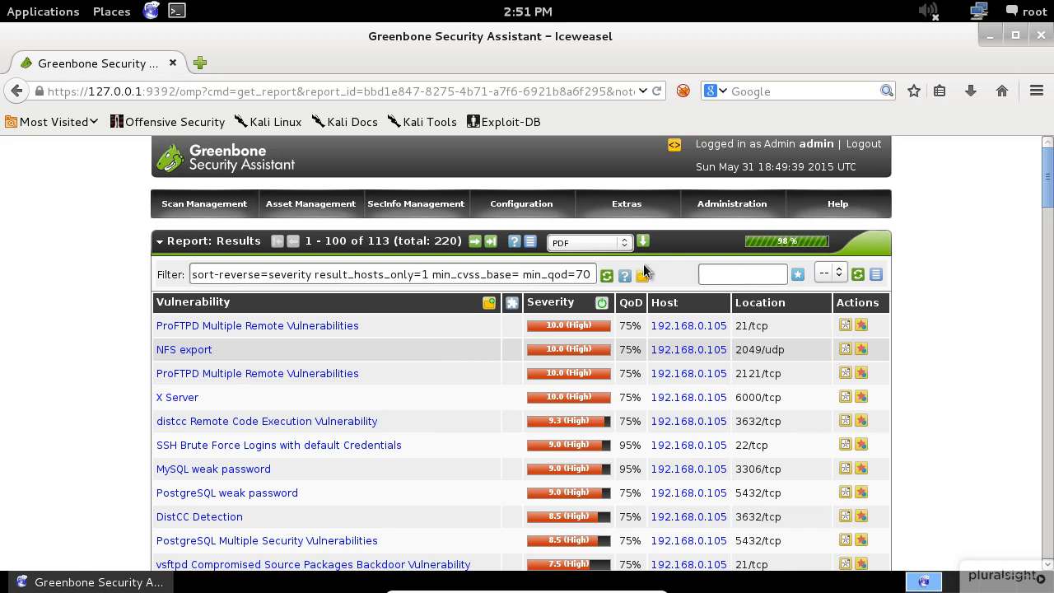
mouse_move(731, 204)
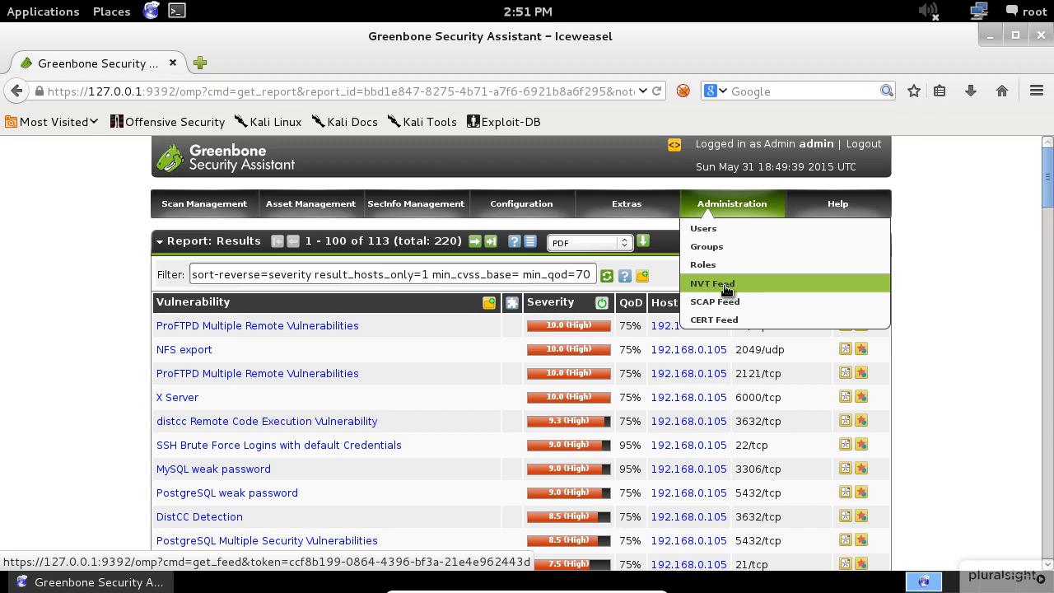
Go to the NVT Feed page under Administration to check the feed version
click(732, 285)
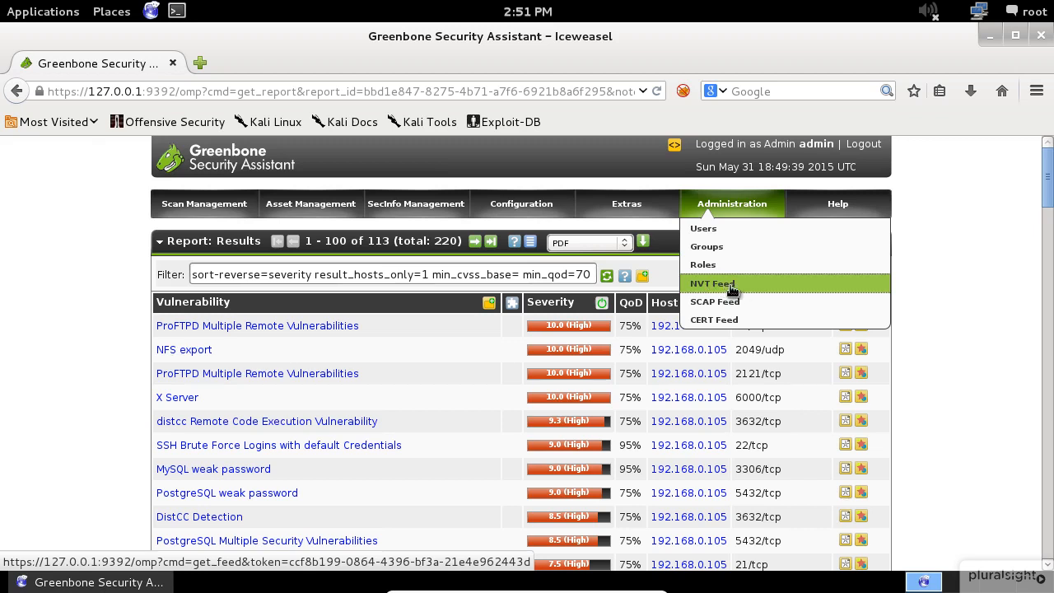